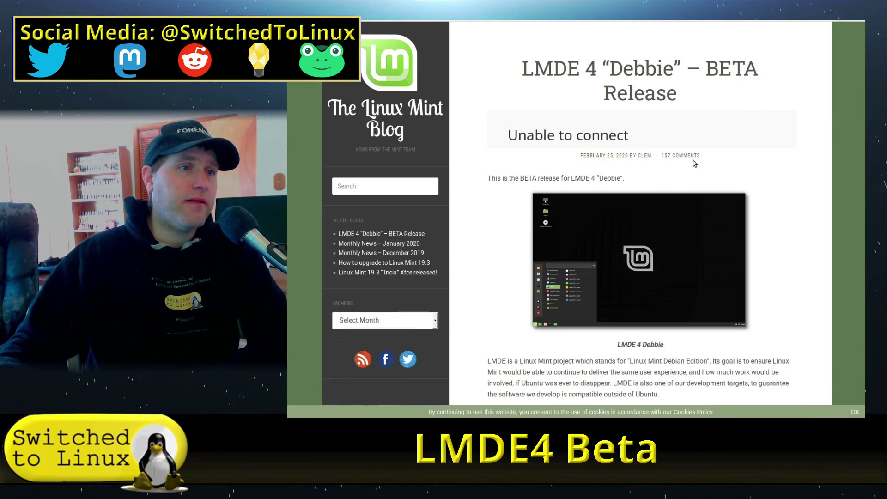
- Scroll down the LMDE 4 BETA announcement and highlight the note about upgrading from the BETA
{"action": "scroll", "coordinate": [767, 147], "scroll_direction": "down", "scroll_amount": 5}
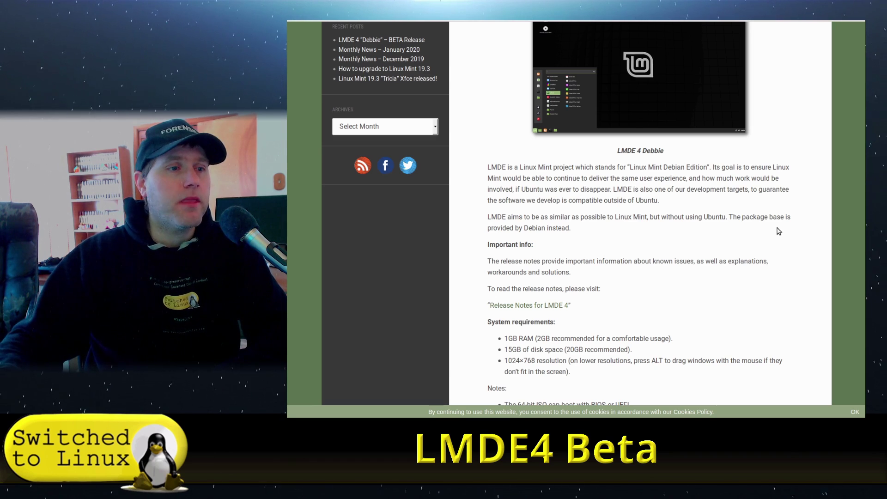
{"action": "scroll", "coordinate": [601, 258], "scroll_direction": "down", "scroll_amount": 5}
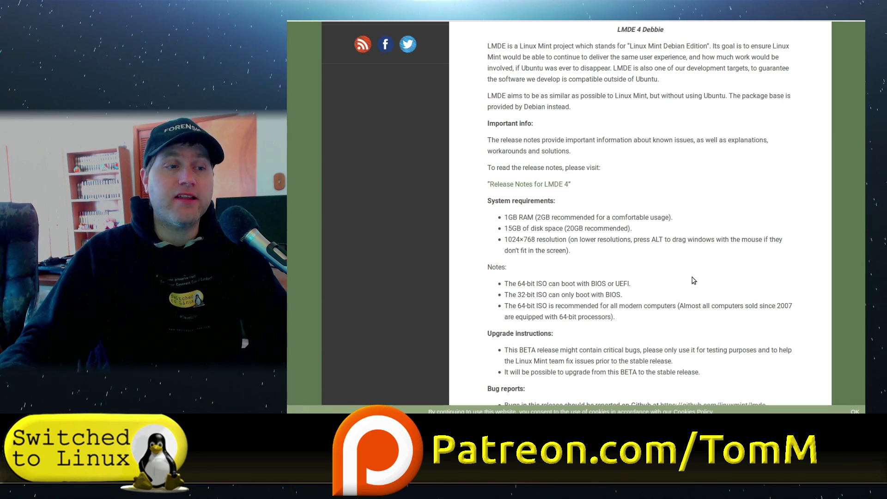
{"action": "scroll", "coordinate": [693, 281], "scroll_direction": "down", "scroll_amount": 3}
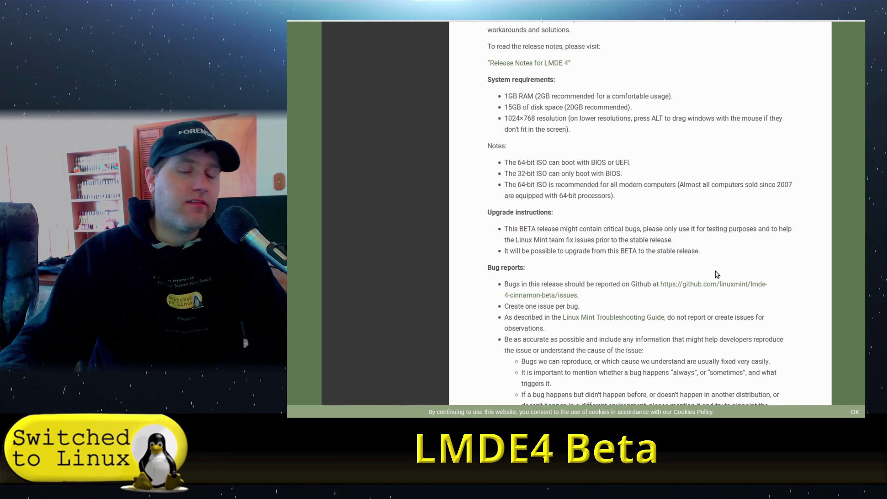
{"action": "scroll", "coordinate": [730, 277], "scroll_direction": "down", "scroll_amount": 2}
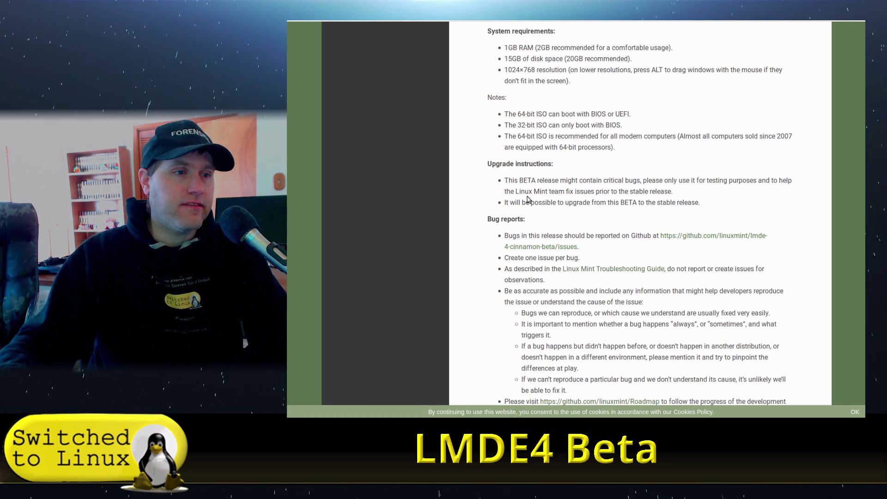
{"action": "left_click_drag", "start_coordinate": [504, 203], "coordinate": [665, 203]}
- Scroll through the announcement's mirror list and back up
{"action": "scroll", "coordinate": [713, 214], "scroll_direction": "down", "scroll_amount": 3}
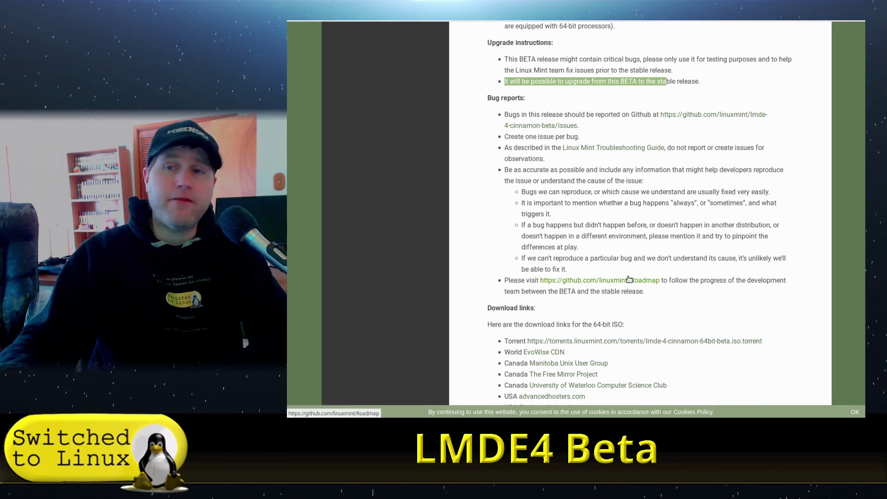
{"action": "scroll", "coordinate": [670, 291], "scroll_direction": "down", "scroll_amount": 2}
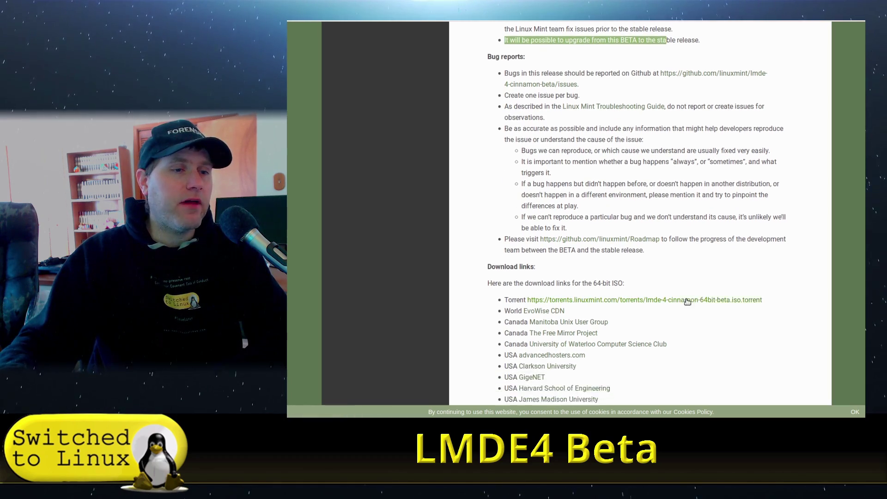
{"action": "scroll", "coordinate": [729, 256], "scroll_direction": "down", "scroll_amount": 20}
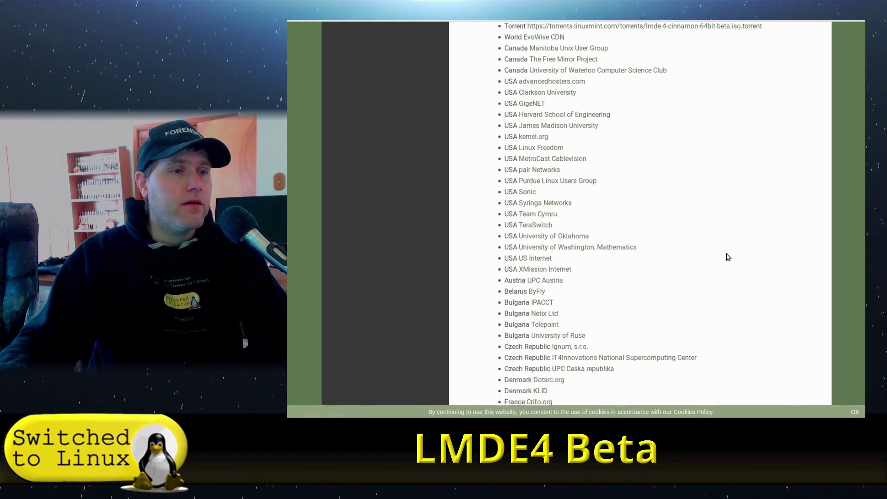
{"action": "scroll", "coordinate": [728, 258], "scroll_direction": "up", "scroll_amount": 20}
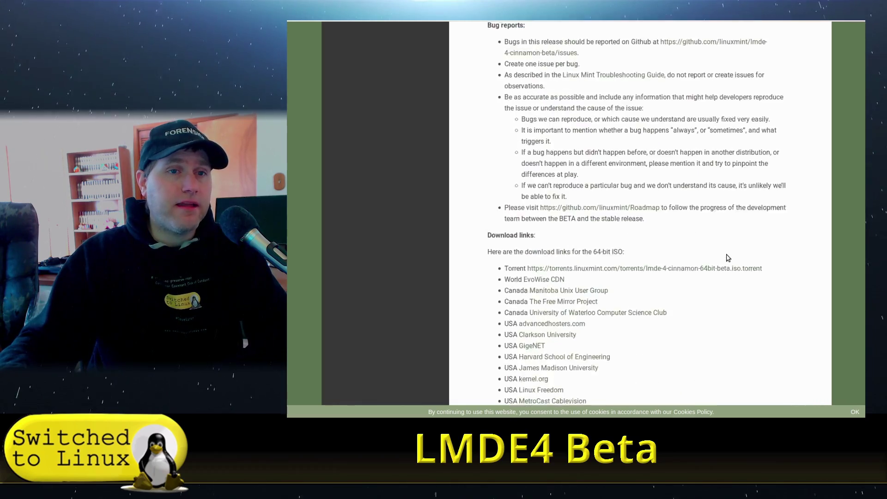
{"action": "scroll", "coordinate": [728, 258], "scroll_direction": "up", "scroll_amount": 1}
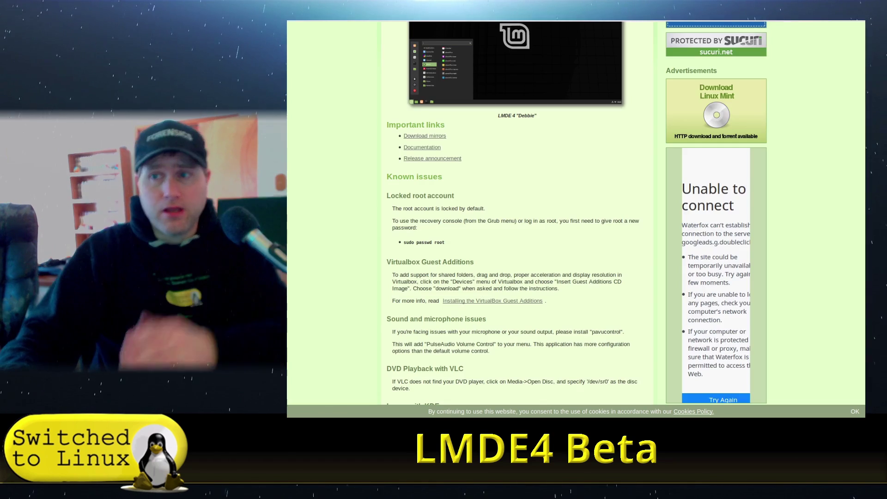
- Open Download mirrors, then the Cinnamon BETA (64-bit) page, and browse its mirror table
{"action": "scroll", "coordinate": [503, 152], "scroll_direction": "up", "scroll_amount": 5}
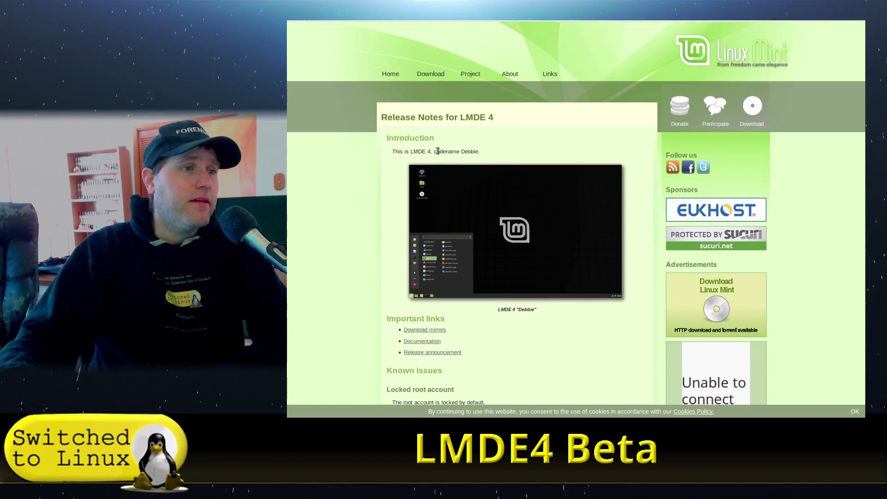
{"action": "scroll", "coordinate": [437, 151], "scroll_direction": "down", "scroll_amount": 4}
{"action": "left_click", "coordinate": [425, 137]}
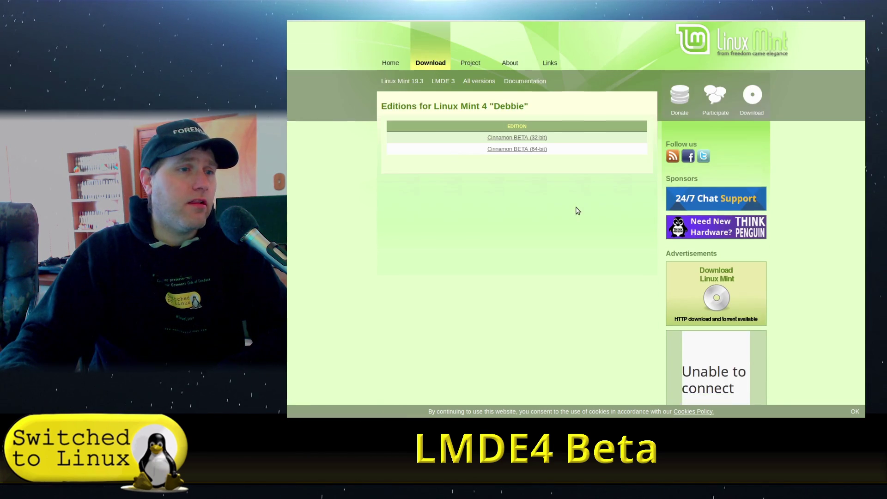
{"action": "left_click", "coordinate": [520, 159]}
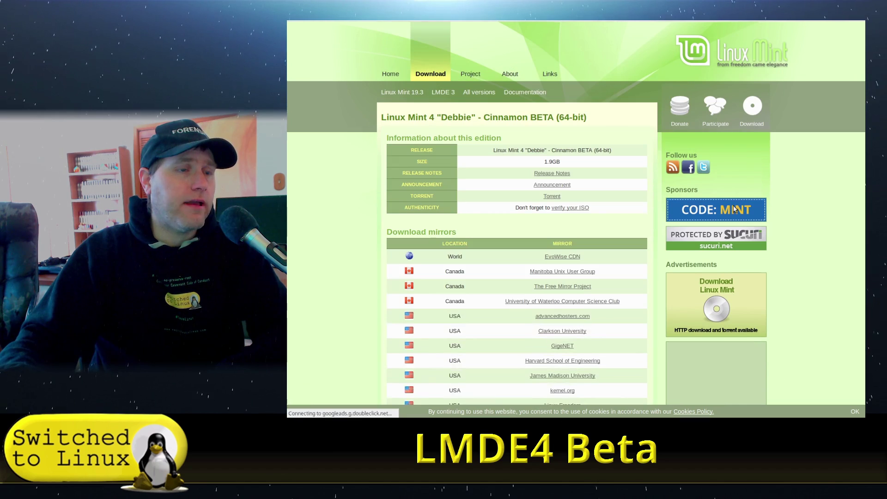
{"action": "scroll", "coordinate": [596, 184], "scroll_direction": "down", "scroll_amount": 1}
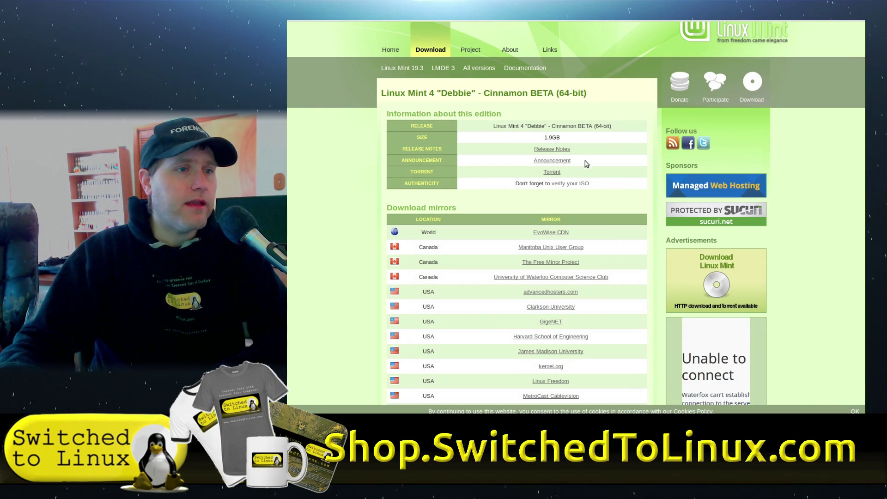
{"action": "scroll", "coordinate": [574, 222], "scroll_direction": "down", "scroll_amount": 10}
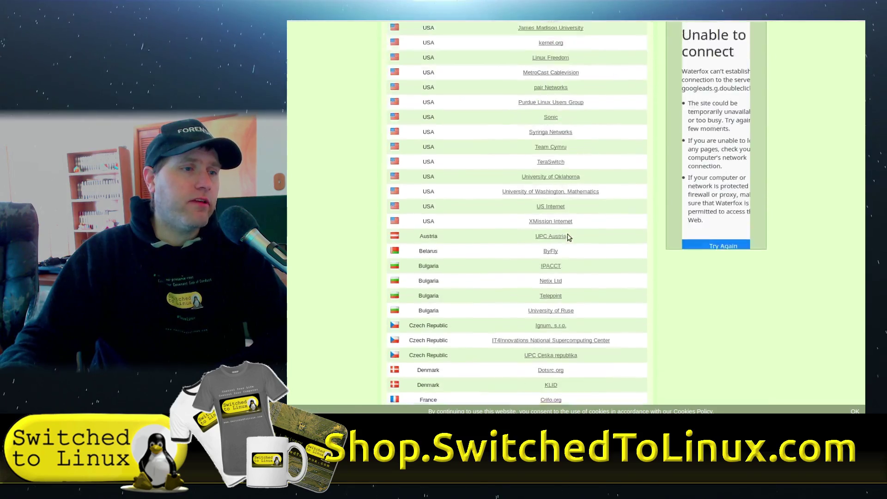
{"action": "scroll", "coordinate": [569, 237], "scroll_direction": "down", "scroll_amount": 20}
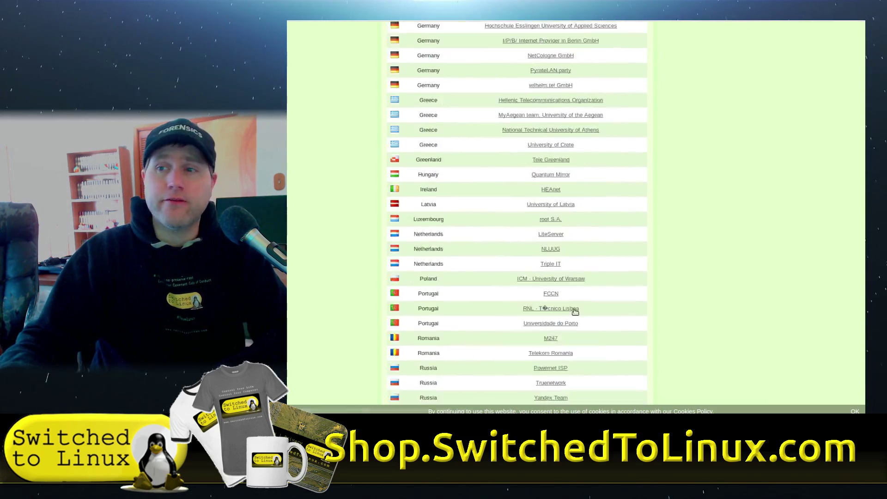
{"action": "scroll", "coordinate": [575, 312], "scroll_direction": "up", "scroll_amount": 15}
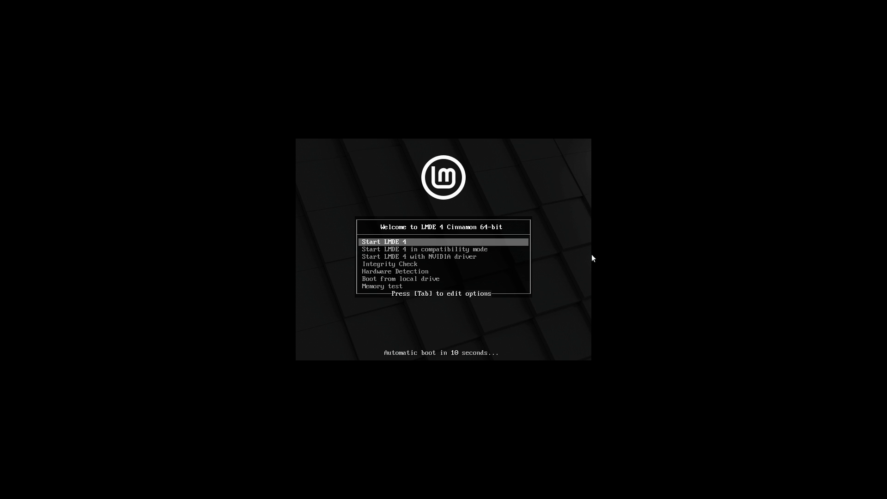
- Stop the boot countdown and browse the compatibility mode, NVIDIA driver and Integrity Check entries
{"action": "key", "text": "Down"}
{"action": "key", "text": "Up"}
{"action": "key", "text": "Down"}
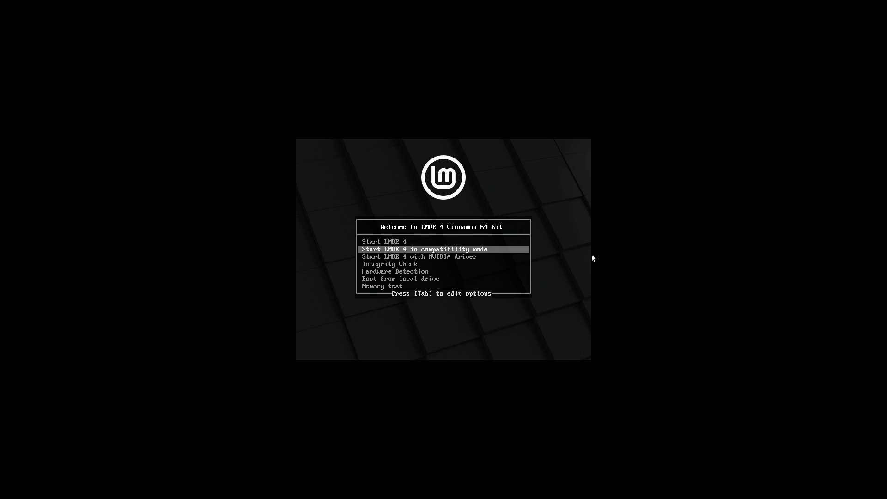
{"action": "key", "text": "Down"}
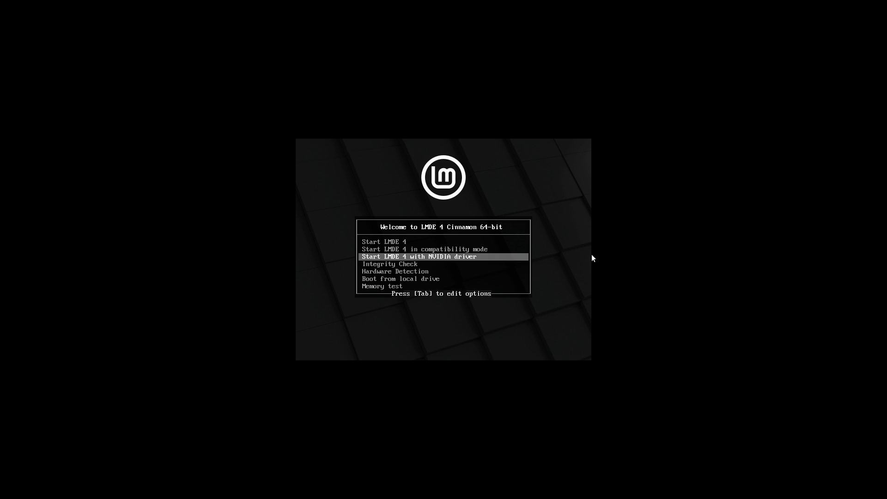
{"action": "key", "text": "Down"}
{"action": "key", "text": "Up"}
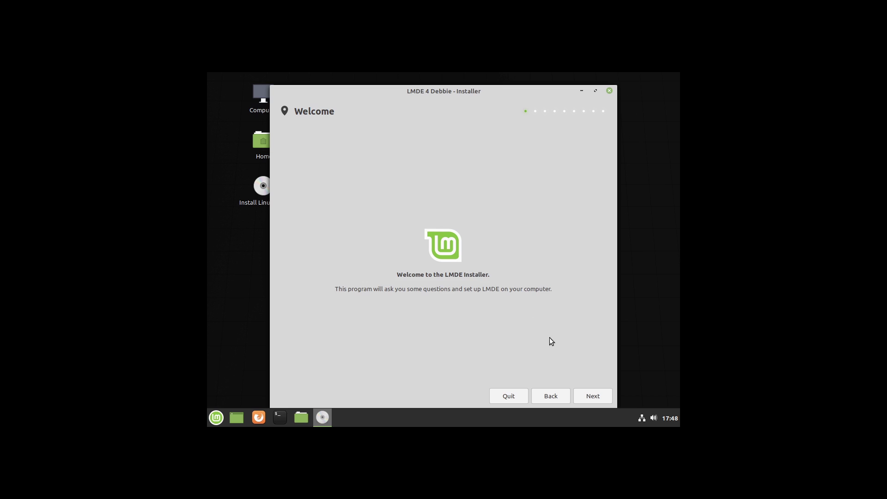
- Accept the default language, timezone and keyboard layout in the installer
{"action": "left_click", "coordinate": [598, 389]}
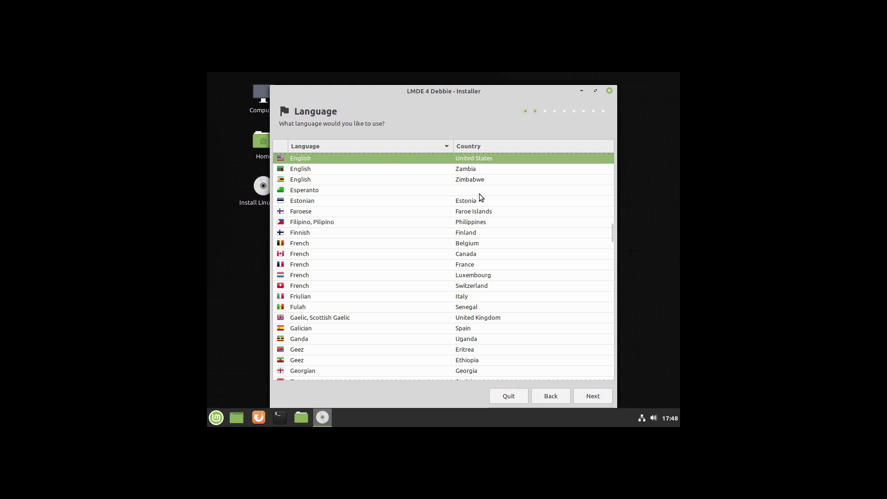
{"action": "left_click", "coordinate": [584, 403]}
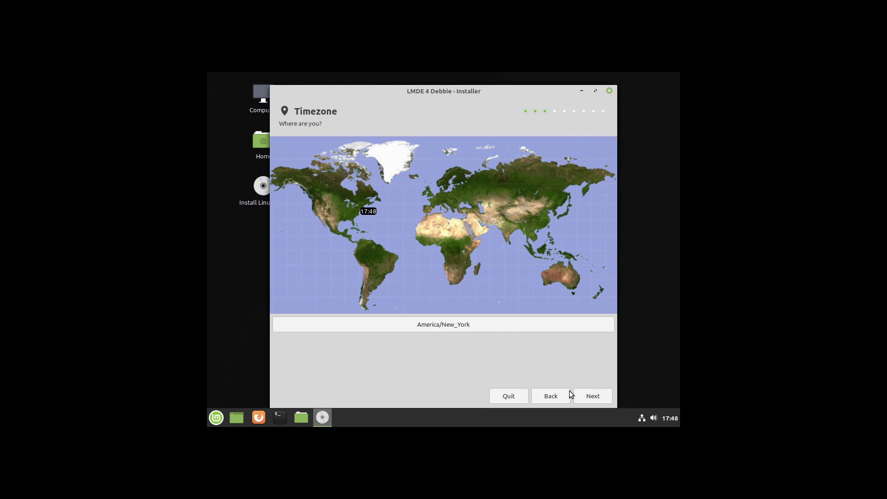
{"action": "left_click", "coordinate": [586, 397]}
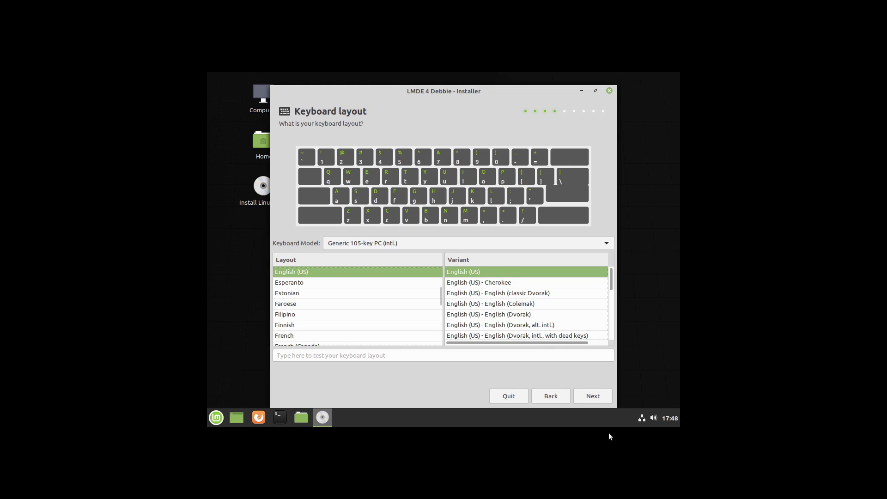
{"action": "left_click", "coordinate": [602, 398]}
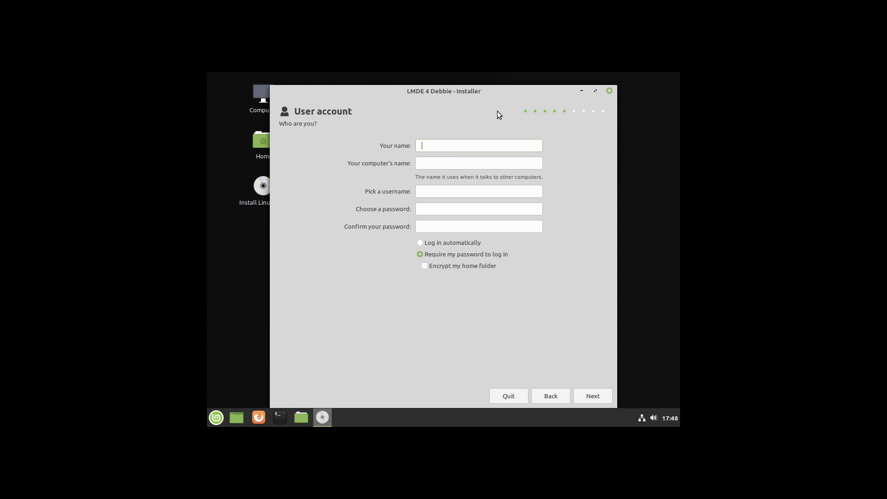
- Enter computer name 'lmdelmde', a username and password, then continue to installation type
{"action": "type", "text": "lmde"}
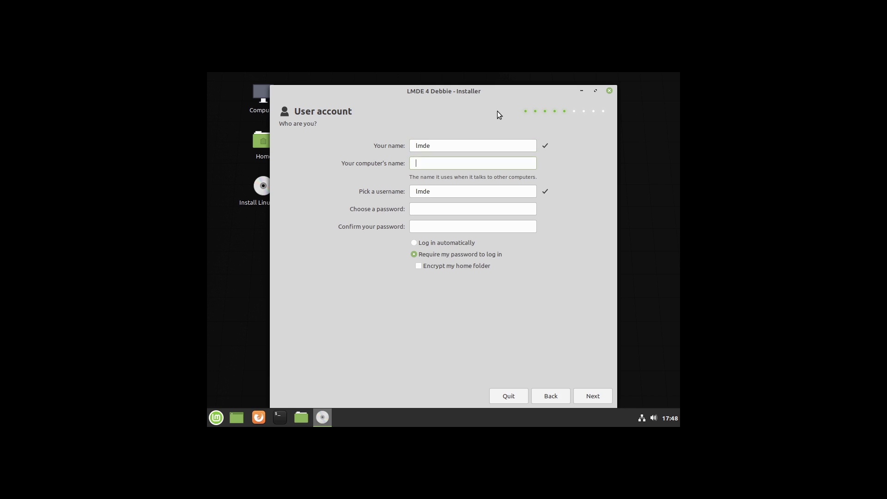
{"action": "type", "text": "lmde"}
{"action": "key", "text": "Tab"}
{"action": "key", "text": "Tab"}
{"action": "type", "text": "123"}
{"action": "key", "text": "Tab"}
{"action": "type", "text": "123"}
{"action": "left_click", "coordinate": [587, 393]}
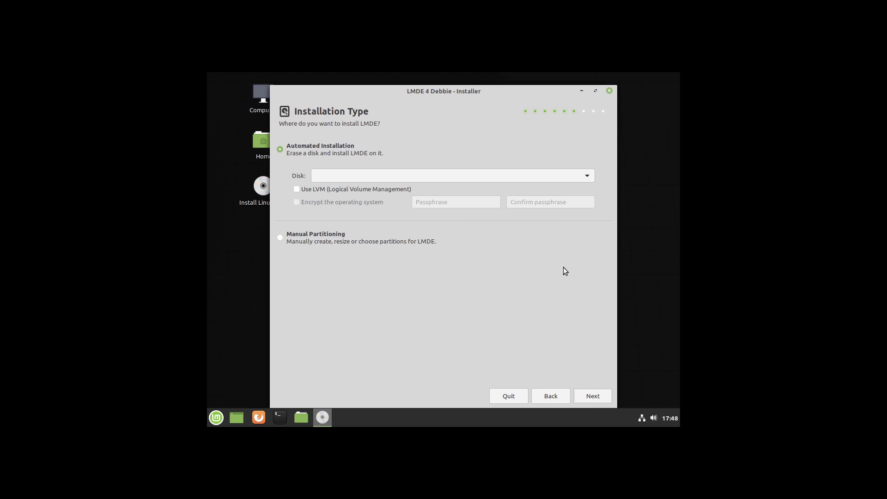
- Choose the VBOX_HARDDISK disk, decline the erase-all-data warning, and quit the installer
{"action": "left_click", "coordinate": [580, 176]}
{"action": "left_click", "coordinate": [370, 177]}
{"action": "left_click", "coordinate": [366, 175]}
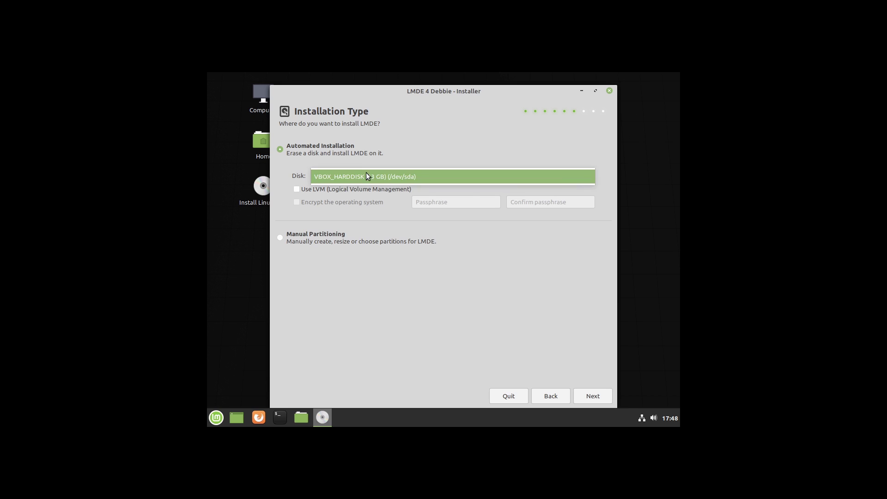
{"action": "left_click", "coordinate": [368, 177]}
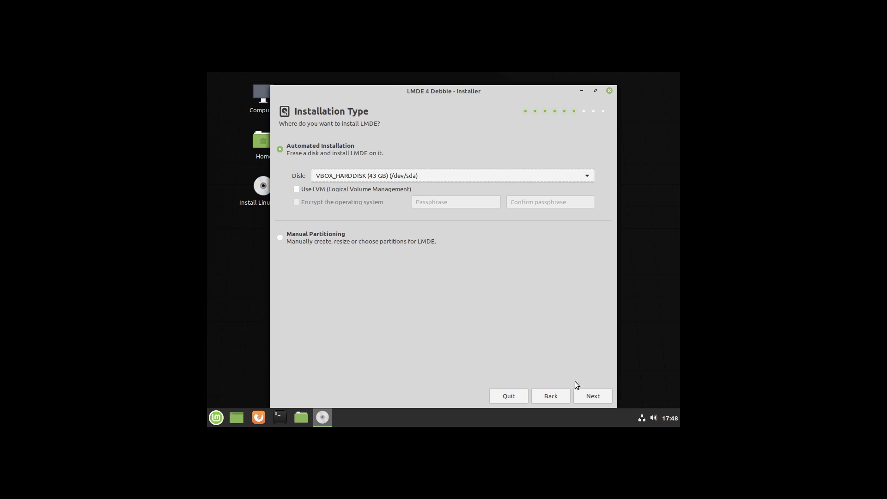
{"action": "left_click", "coordinate": [588, 397]}
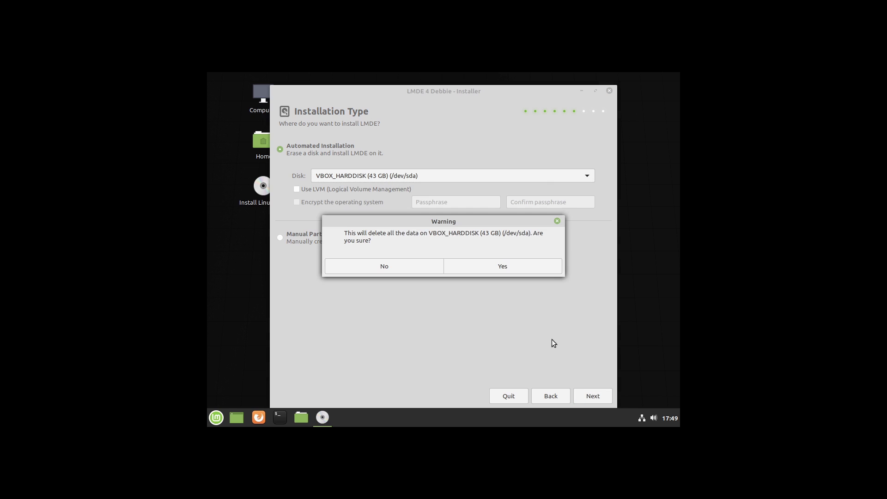
{"action": "left_click", "coordinate": [415, 261]}
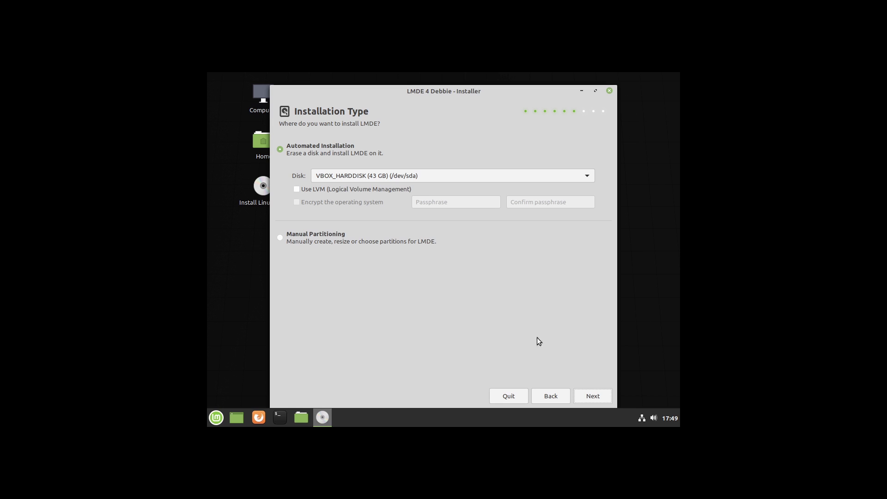
{"action": "left_click", "coordinate": [524, 394]}
- Confirm quitting the installer and shut down the live system from the Mint menu
{"action": "left_click", "coordinate": [489, 266]}
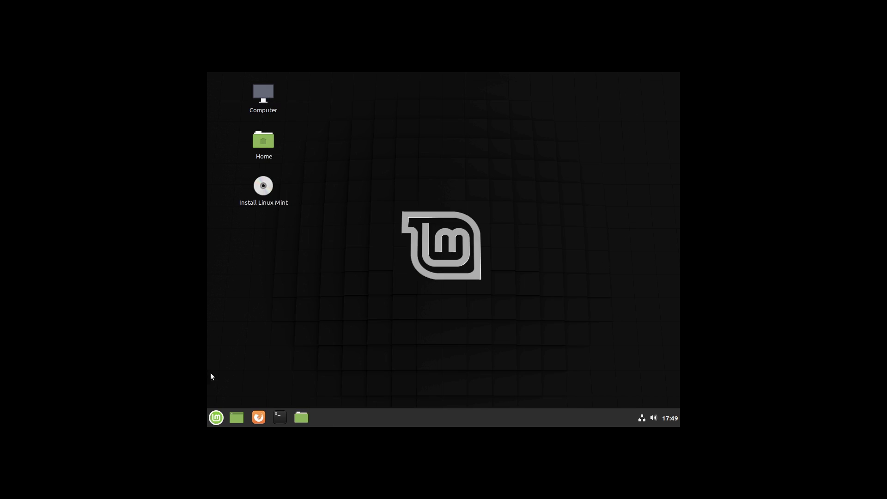
{"action": "left_click", "coordinate": [216, 418]}
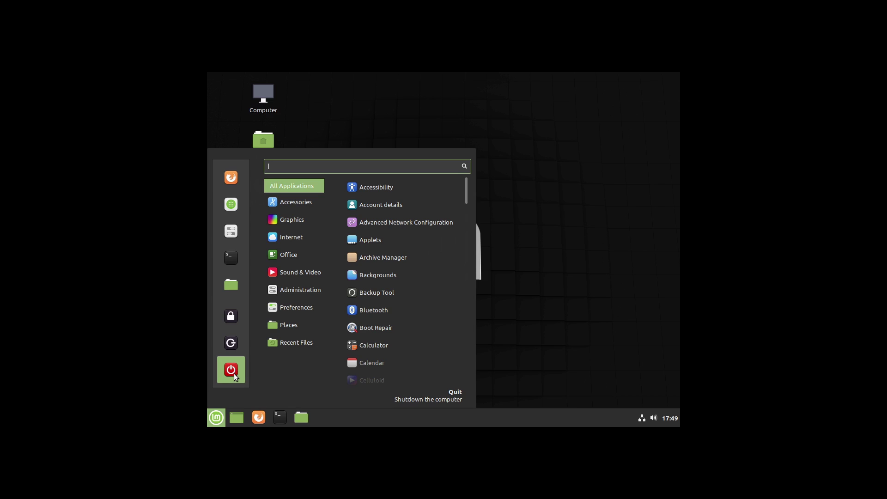
{"action": "left_click", "coordinate": [233, 374]}
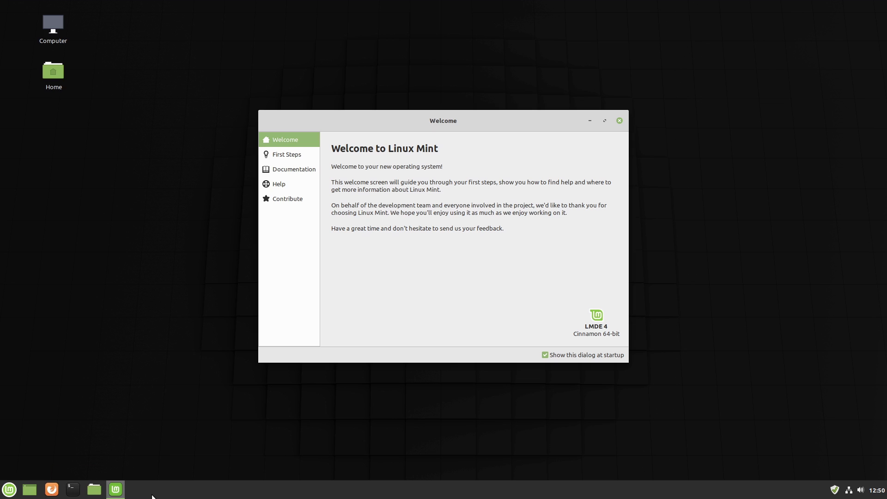
- Read the First Steps page, dismiss the video drivers notification, and close the Welcome window
{"action": "left_click", "coordinate": [297, 151]}
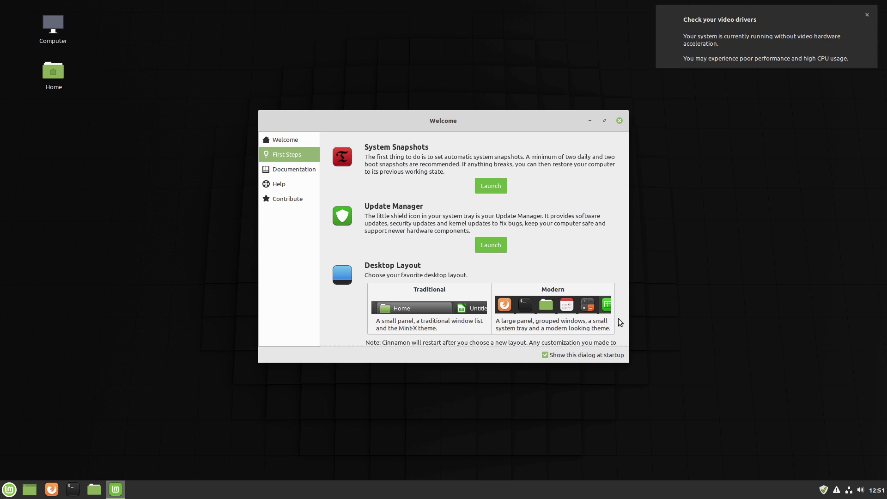
{"action": "left_click", "coordinate": [867, 15]}
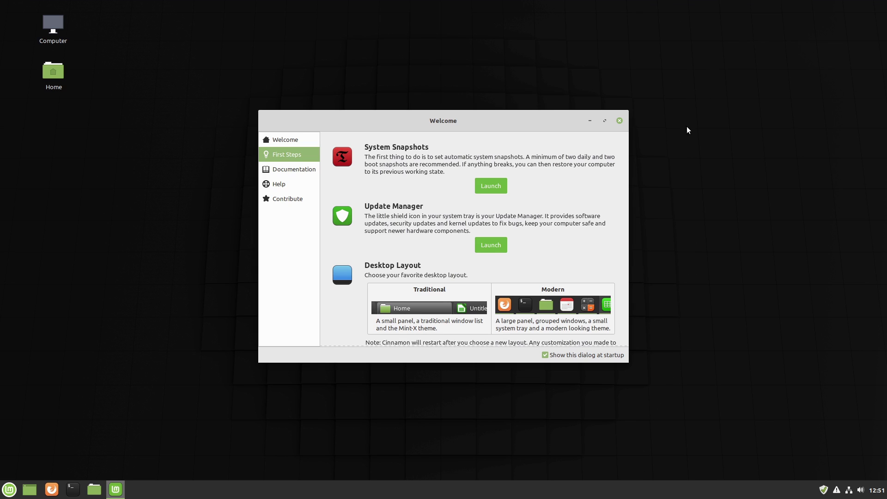
{"action": "left_click", "coordinate": [296, 141]}
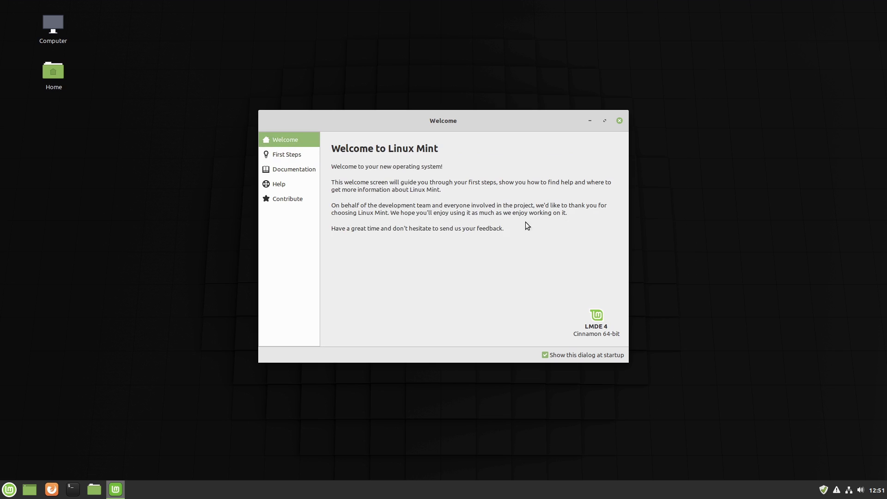
{"action": "left_click", "coordinate": [270, 158]}
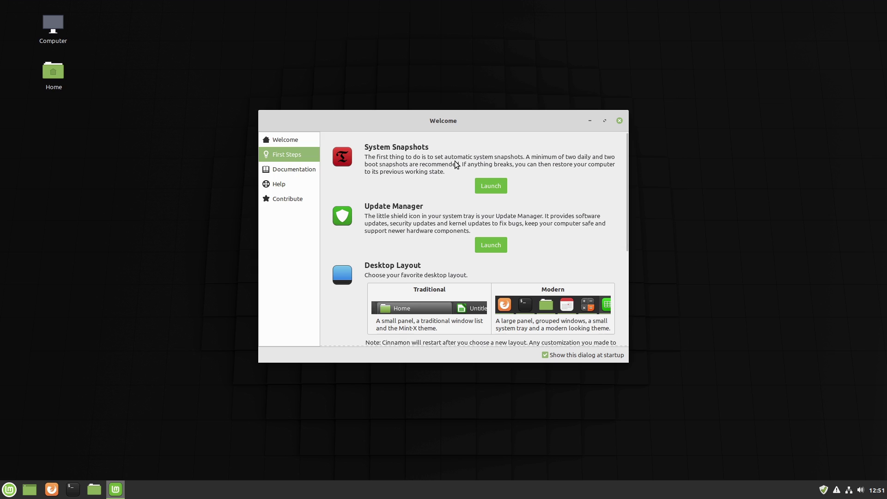
{"action": "scroll", "coordinate": [543, 232], "scroll_direction": "down", "scroll_amount": 1}
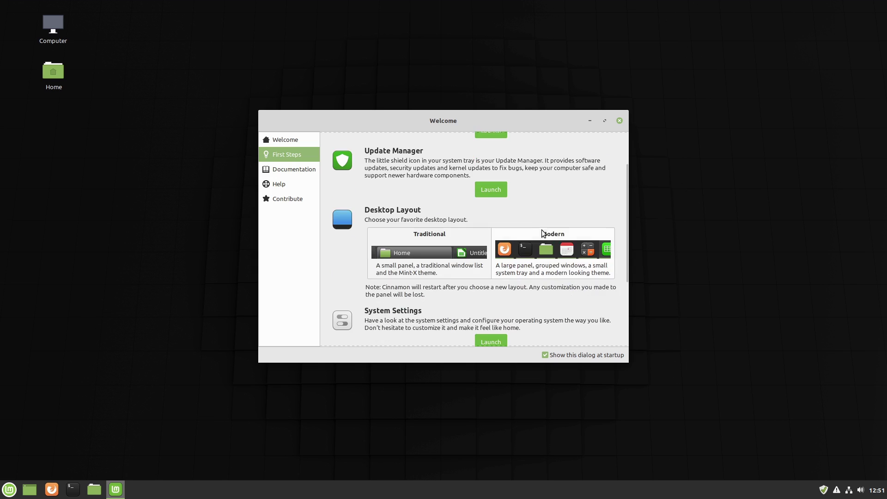
{"action": "scroll", "coordinate": [592, 242], "scroll_direction": "down", "scroll_amount": 2}
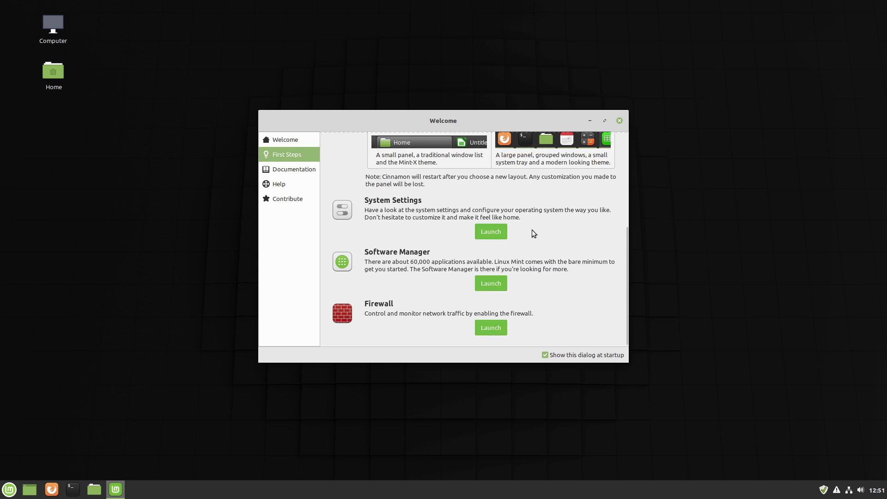
{"action": "left_click", "coordinate": [619, 121]}
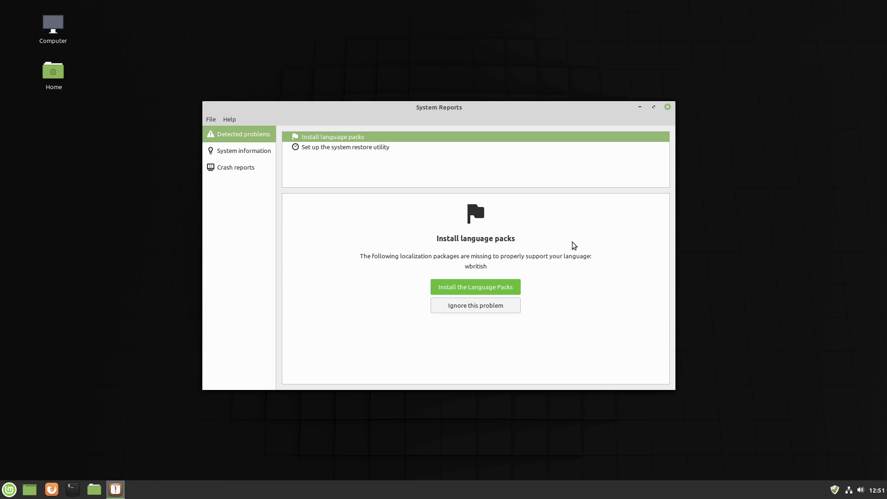
- Permanently ignore missing language packs, view System information and Crash reports, then close System Reports
{"action": "left_click", "coordinate": [487, 305]}
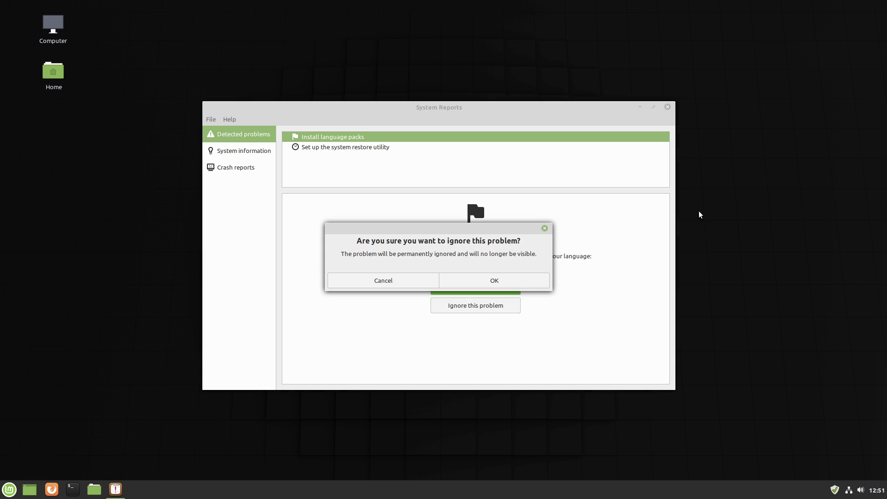
{"action": "left_click", "coordinate": [508, 277]}
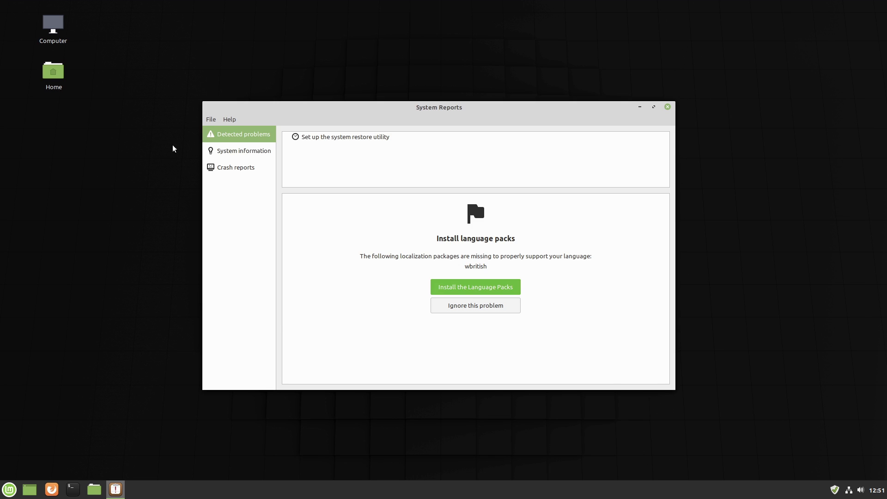
{"action": "left_click", "coordinate": [224, 151]}
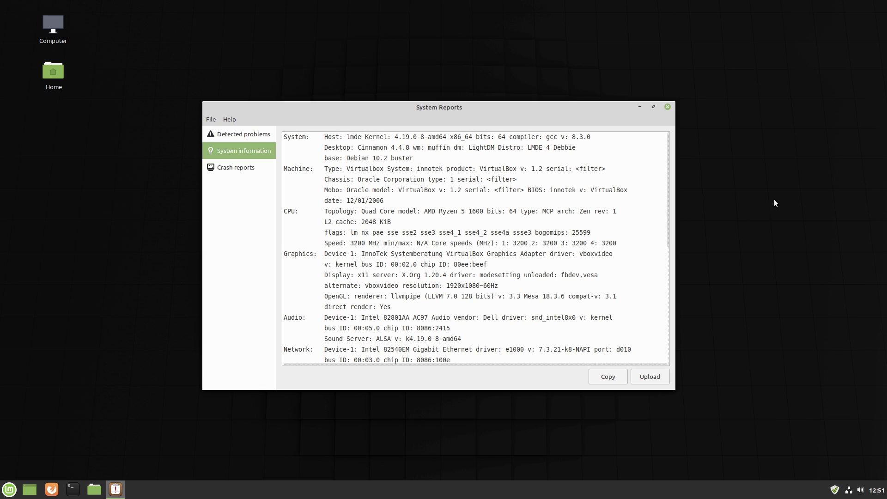
{"action": "left_click", "coordinate": [239, 170]}
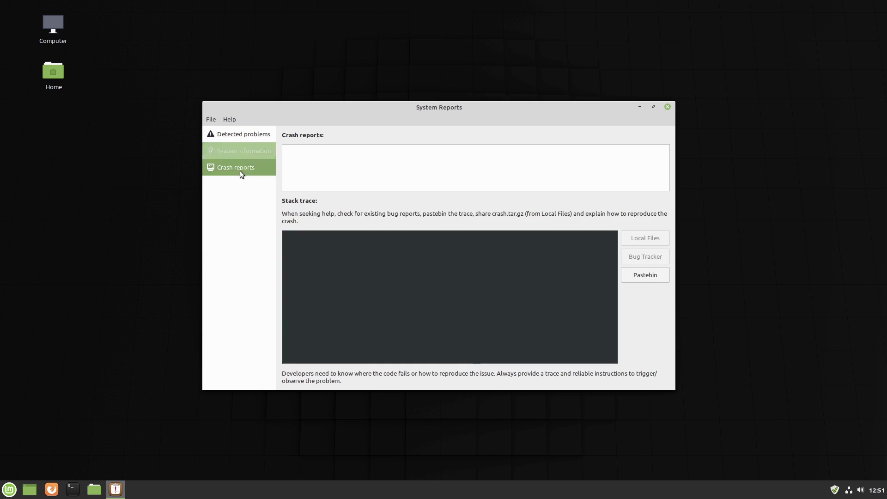
{"action": "left_click", "coordinate": [247, 146]}
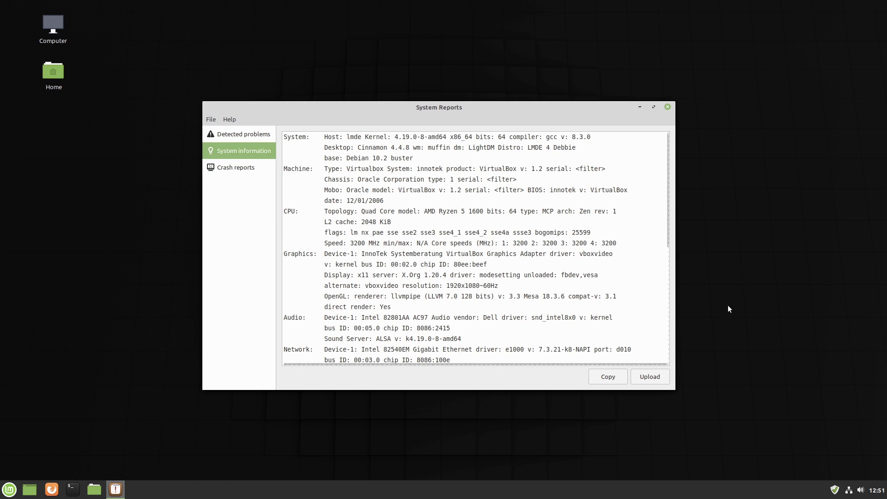
{"action": "left_click", "coordinate": [257, 134]}
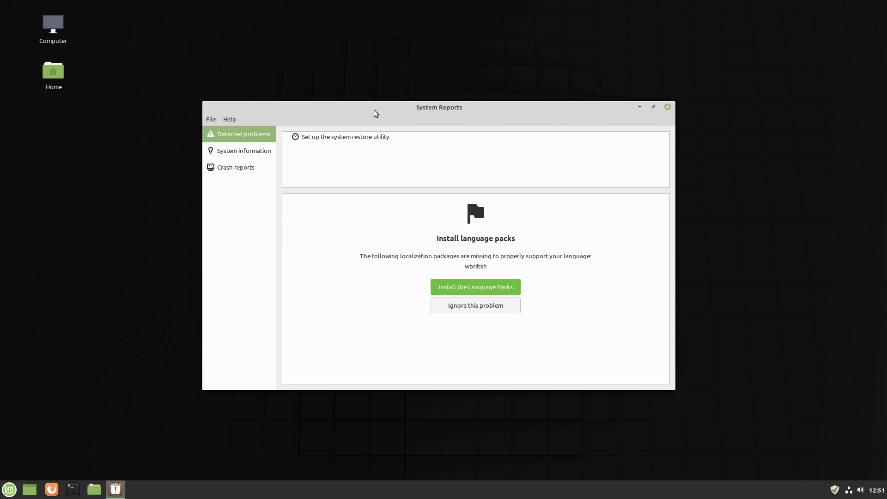
{"action": "left_click", "coordinate": [668, 108]}
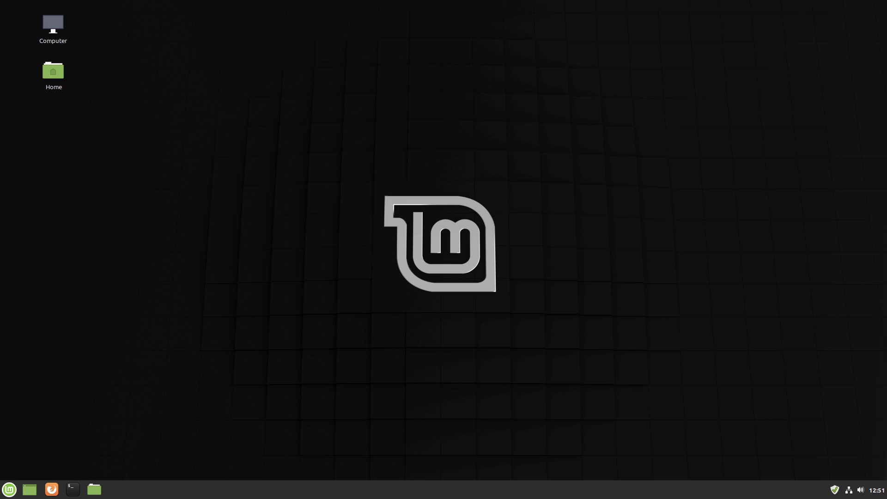
- Open Update Manager from the tray and view its Information log
{"action": "left_click", "coordinate": [834, 490]}
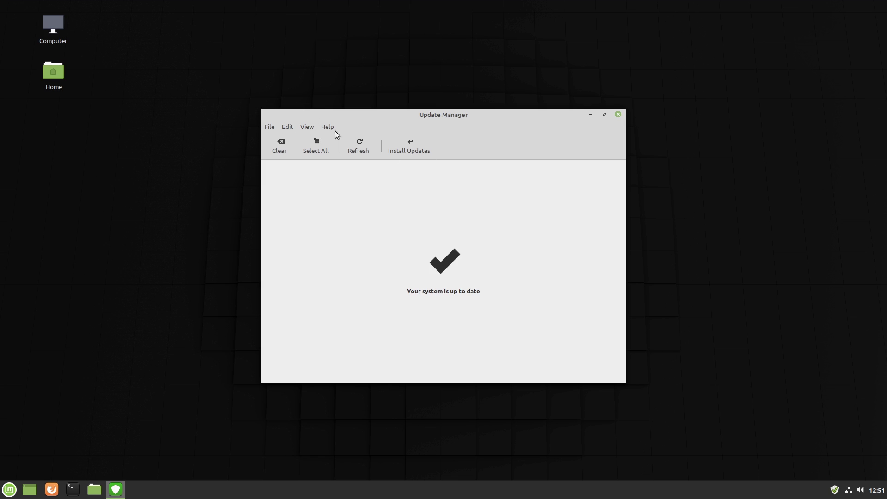
{"action": "left_click", "coordinate": [311, 123]}
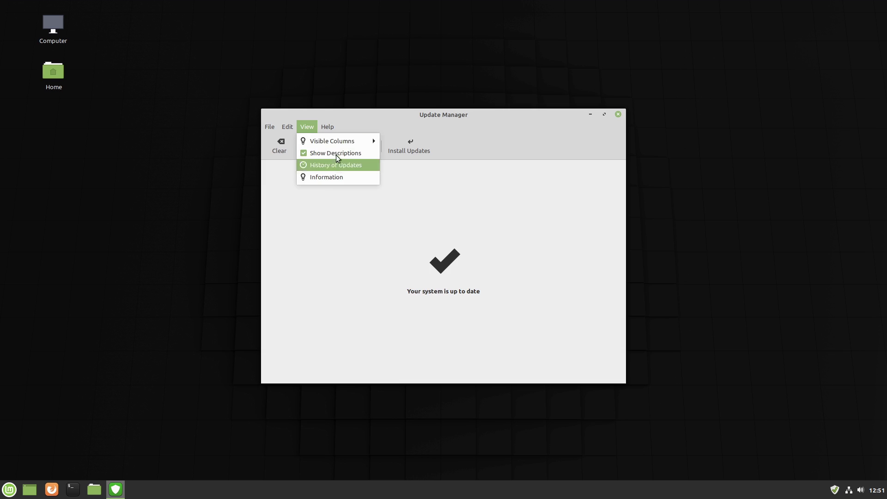
{"action": "mouse_move", "coordinate": [338, 143]}
{"action": "left_click", "coordinate": [387, 202]}
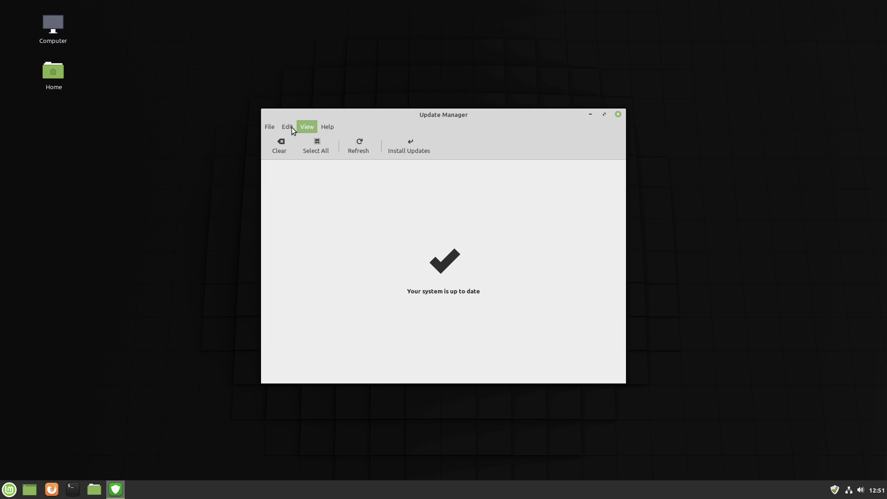
{"action": "left_click", "coordinate": [290, 127]}
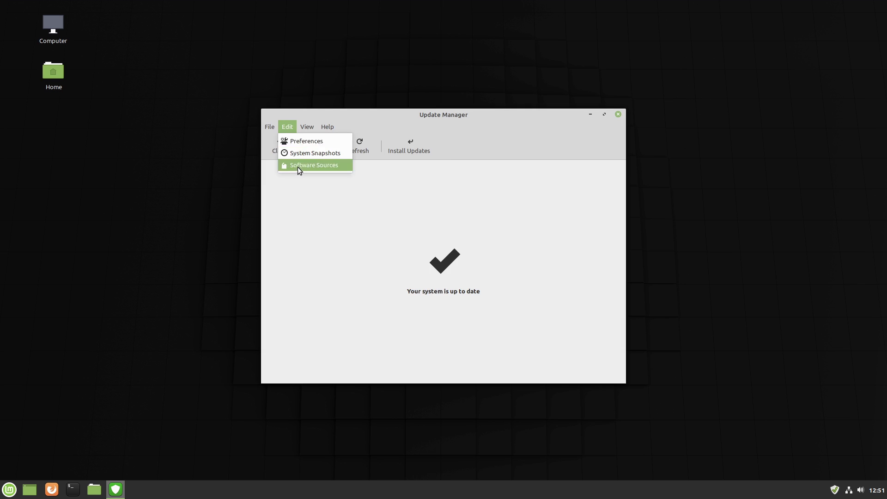
{"action": "mouse_move", "coordinate": [305, 132]}
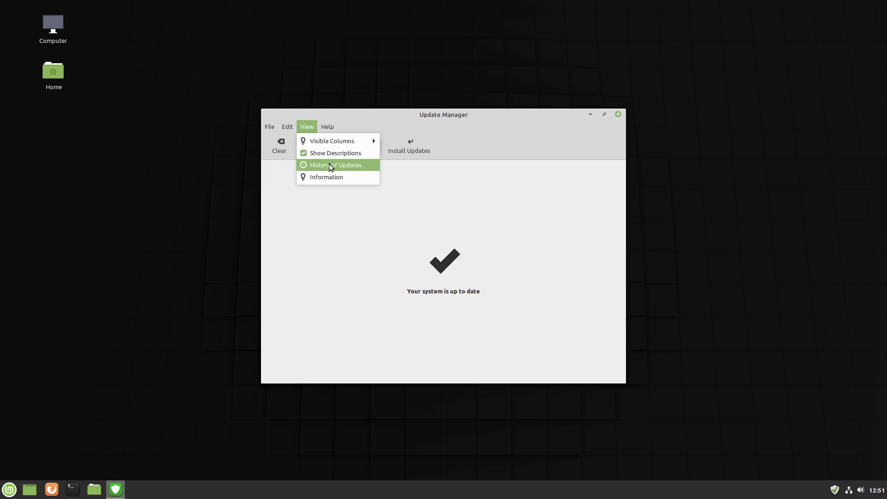
{"action": "left_click", "coordinate": [335, 177]}
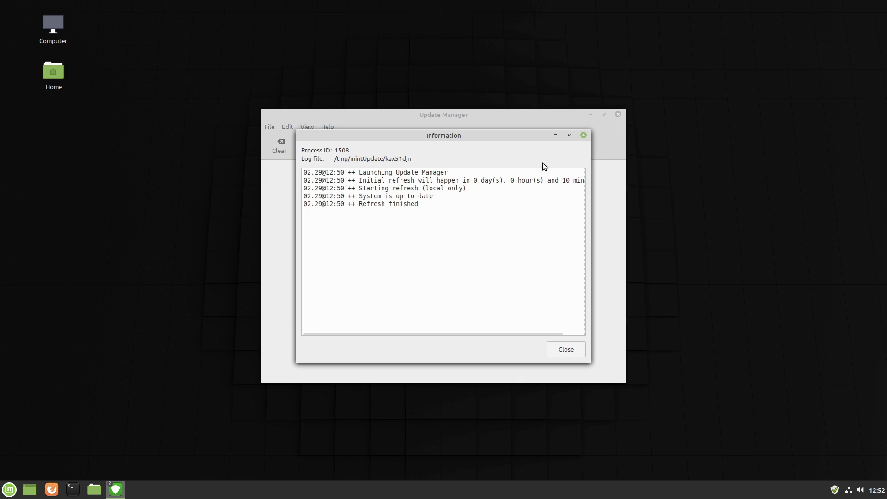
{"action": "left_click", "coordinate": [584, 136]}
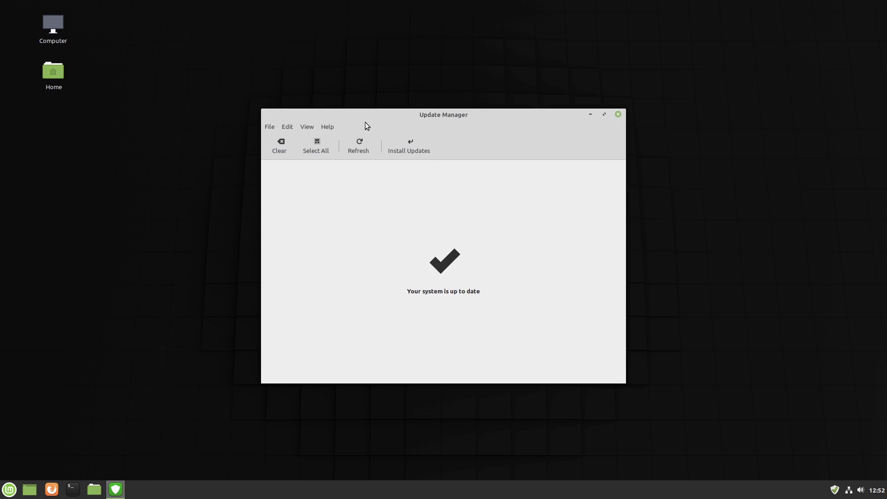
- Review the Update Manager preferences and close them
{"action": "left_click", "coordinate": [313, 128]}
{"action": "mouse_move", "coordinate": [287, 127]}
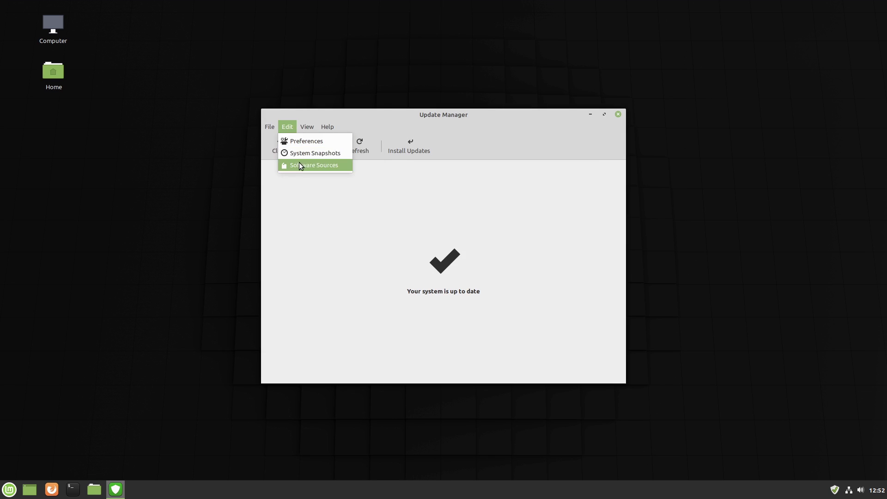
{"action": "left_click", "coordinate": [298, 140]}
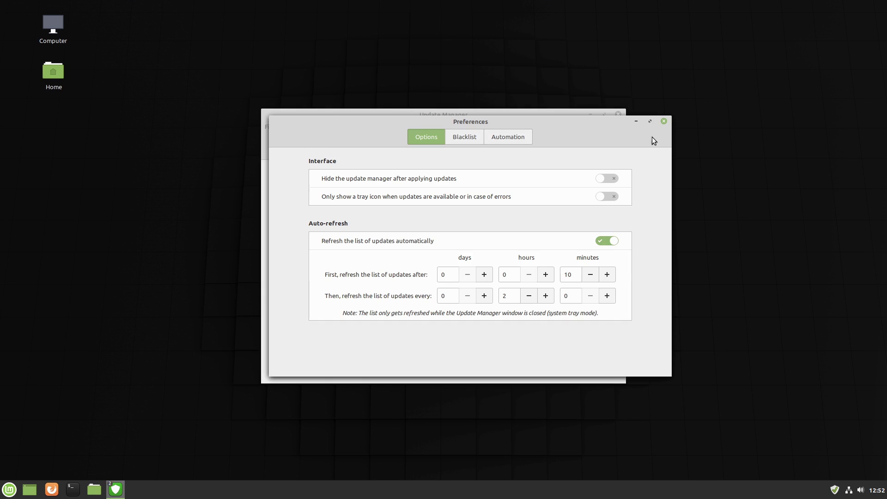
{"action": "left_click", "coordinate": [663, 121]}
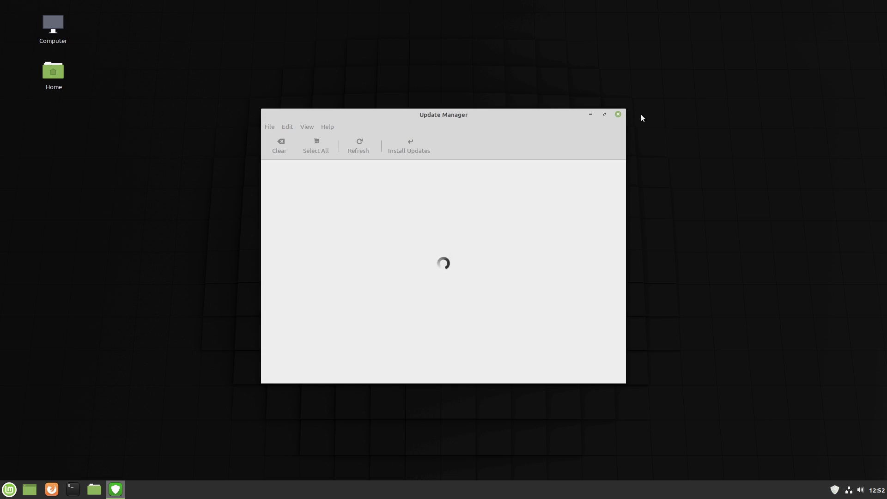
- Run uname -r in a terminal to confirm kernel 4.19.0-8-amd64, then exit
{"action": "left_click", "coordinate": [79, 493]}
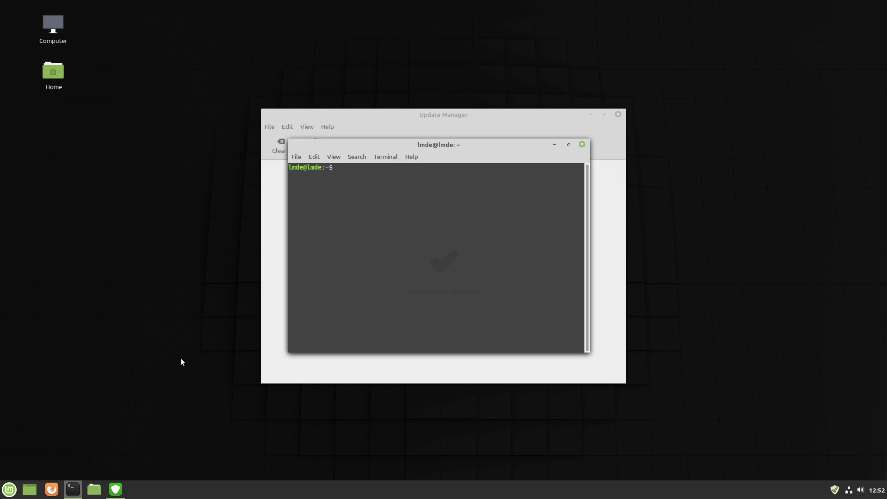
{"action": "type", "text": "uname -r"}
{"action": "key", "text": "Return"}
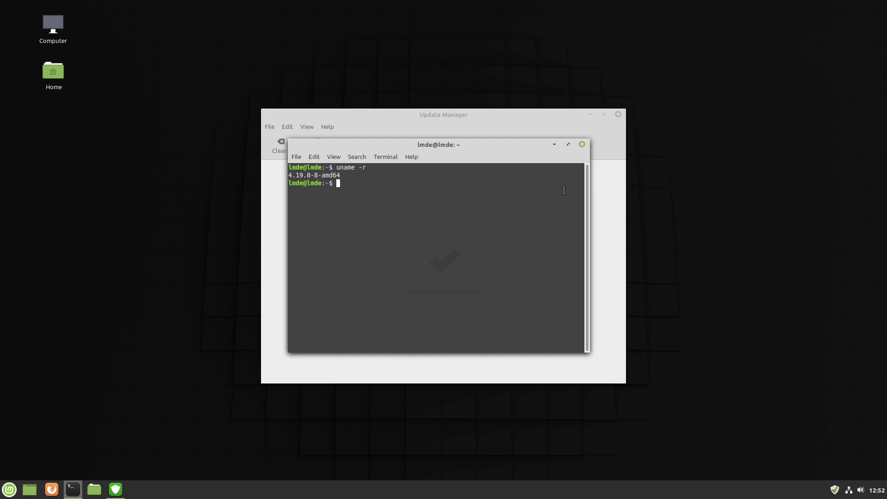
{"action": "type", "text": "exit"}
{"action": "key", "text": "Return"}
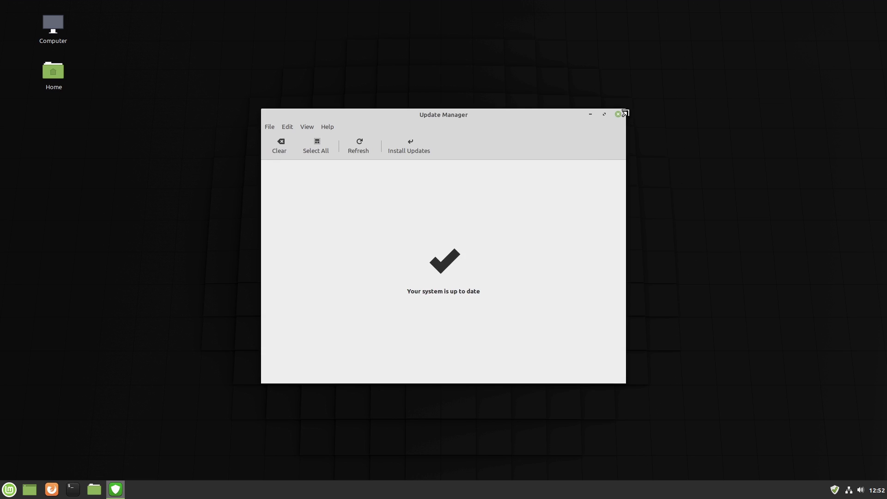
- Close Update Manager and search the application menu for 'weld'
{"action": "left_click", "coordinate": [618, 114]}
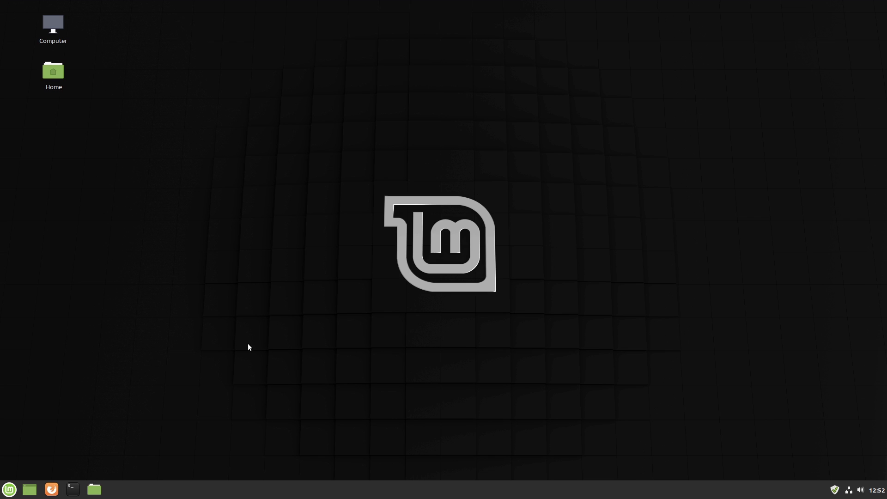
{"action": "left_click", "coordinate": [5, 492]}
{"action": "type", "text": "weld"}
{"action": "left_click", "coordinate": [6, 492]}
{"action": "left_click", "coordinate": [297, 160]}
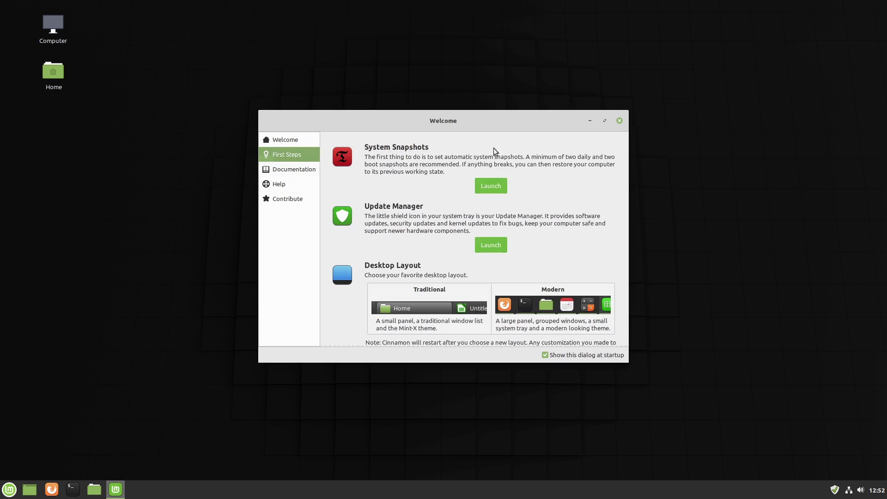
{"action": "scroll", "coordinate": [583, 222], "scroll_direction": "down", "scroll_amount": 5}
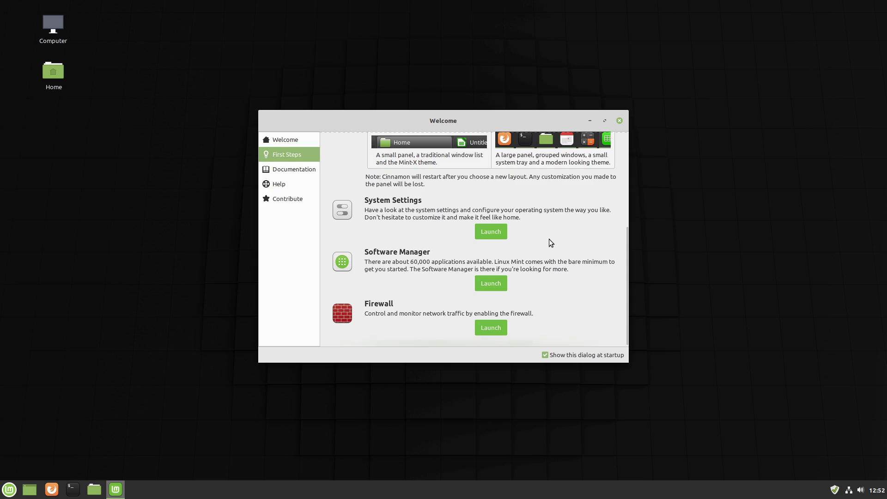
{"action": "scroll", "coordinate": [549, 239], "scroll_direction": "up", "scroll_amount": 4}
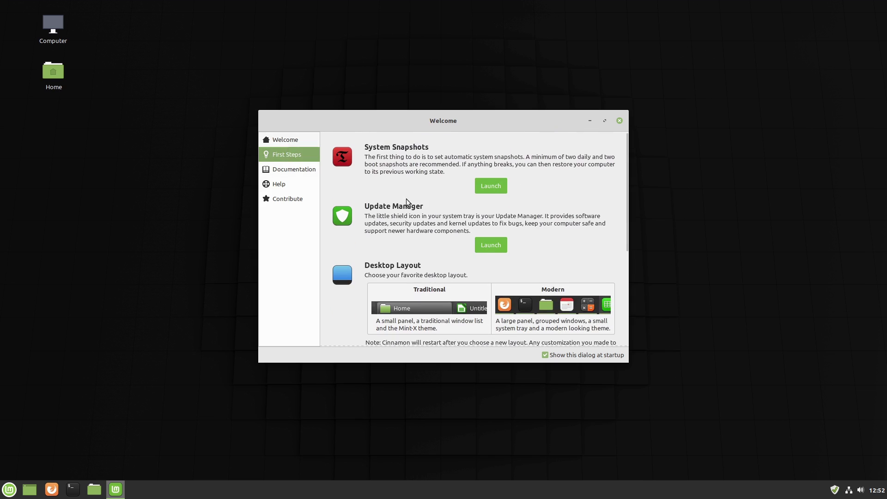
{"action": "scroll", "coordinate": [437, 236], "scroll_direction": "down", "scroll_amount": 3}
{"action": "scroll", "coordinate": [435, 236], "scroll_direction": "up", "scroll_amount": 3}
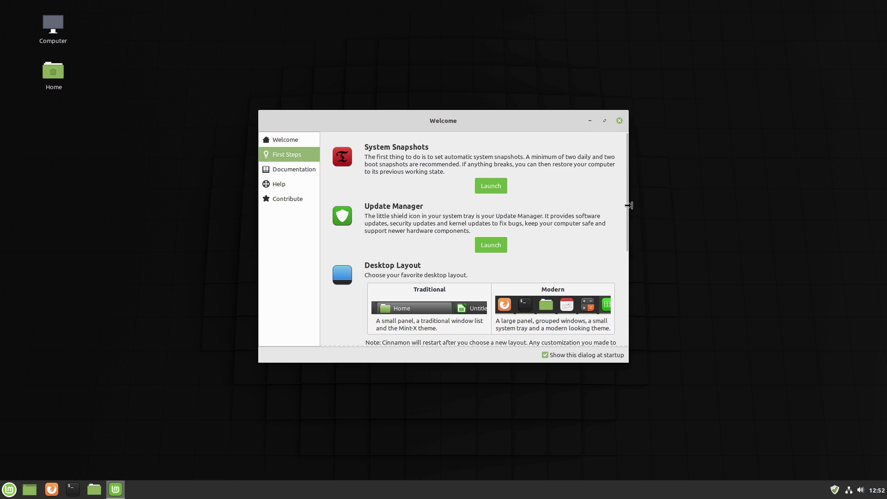
{"action": "left_click_drag", "start_coordinate": [624, 209], "coordinate": [641, 145]}
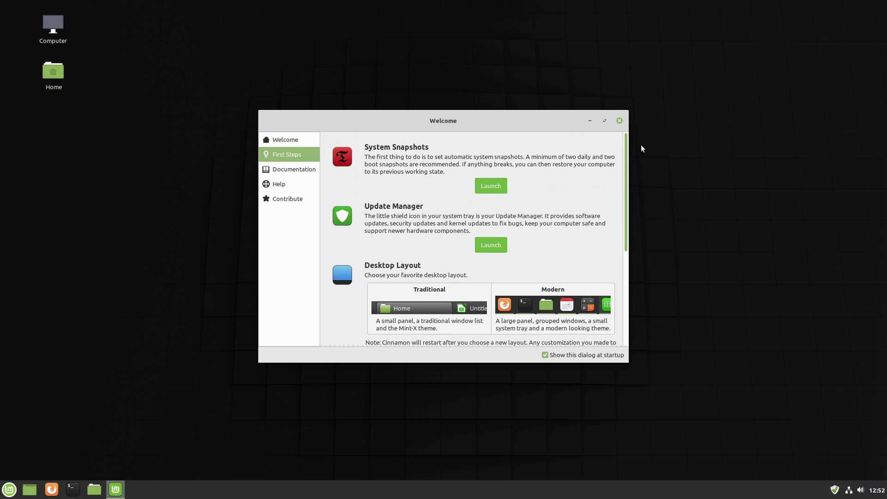
{"action": "left_click", "coordinate": [302, 144]}
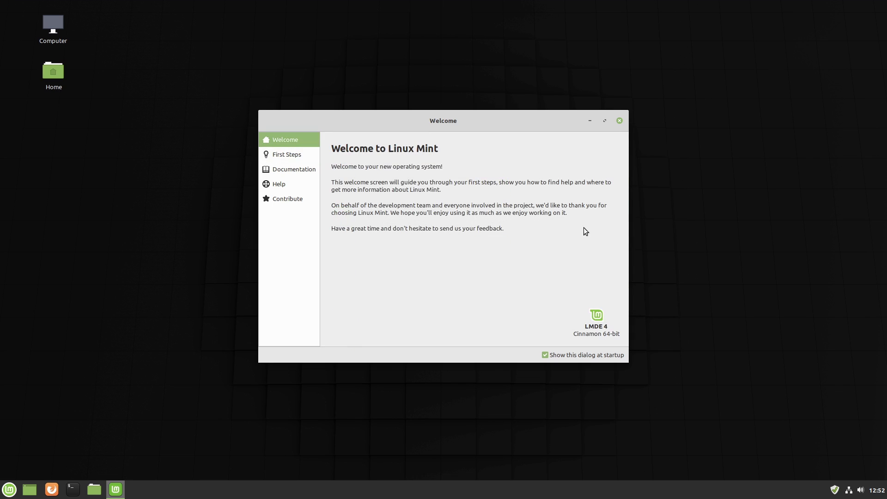
{"action": "left_click", "coordinate": [292, 157]}
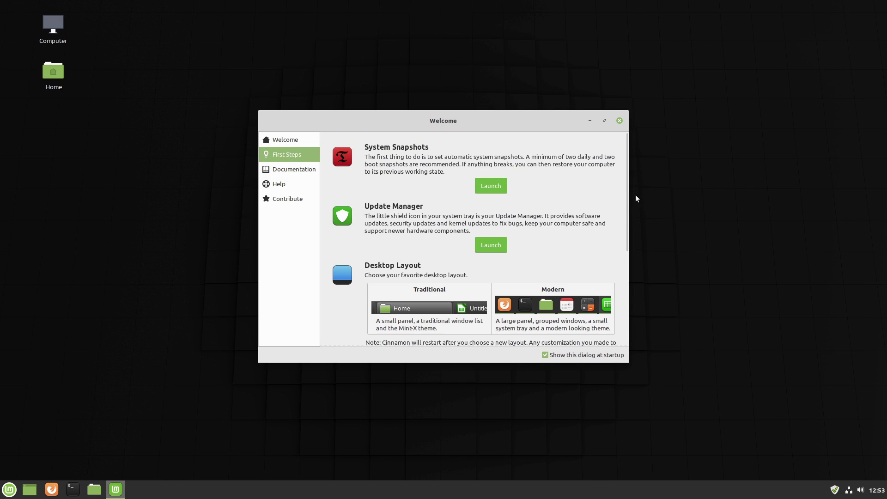
{"action": "left_click", "coordinate": [618, 121]}
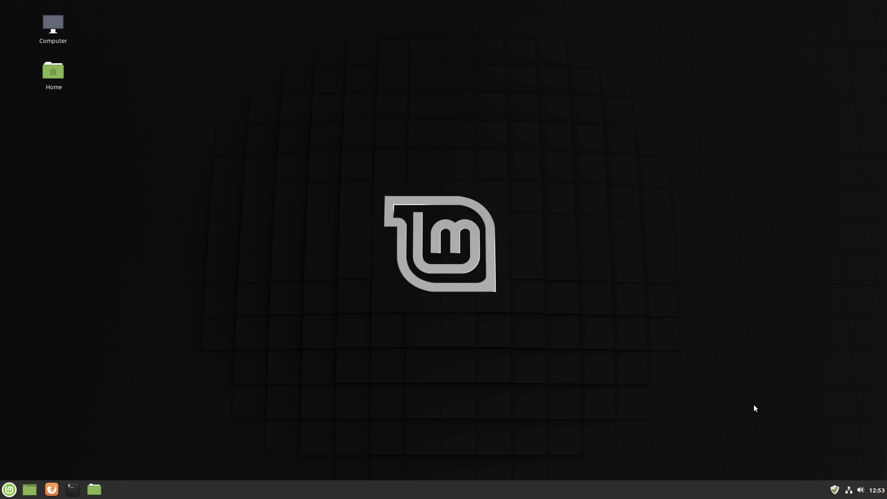
{"action": "left_click", "coordinate": [836, 496]}
- Run sudo apt update in a new terminal, entering the sudo password
{"action": "left_click", "coordinate": [73, 489]}
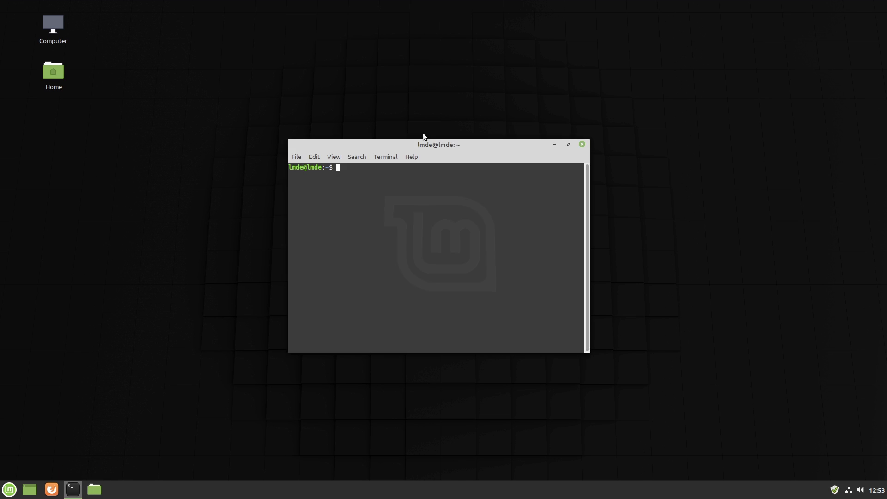
{"action": "type", "text": "sudo apt update"}
{"action": "key", "text": "Return"}
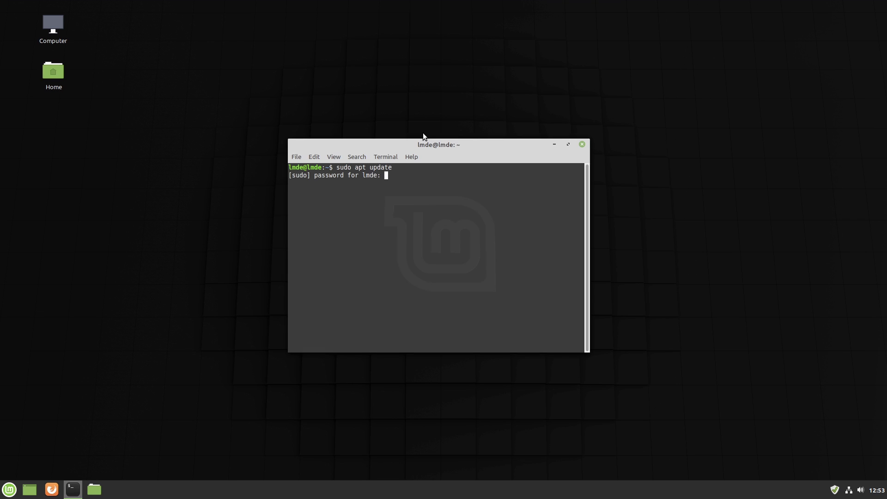
{"action": "type", "text": "lmde"}
{"action": "key", "text": "Return"}
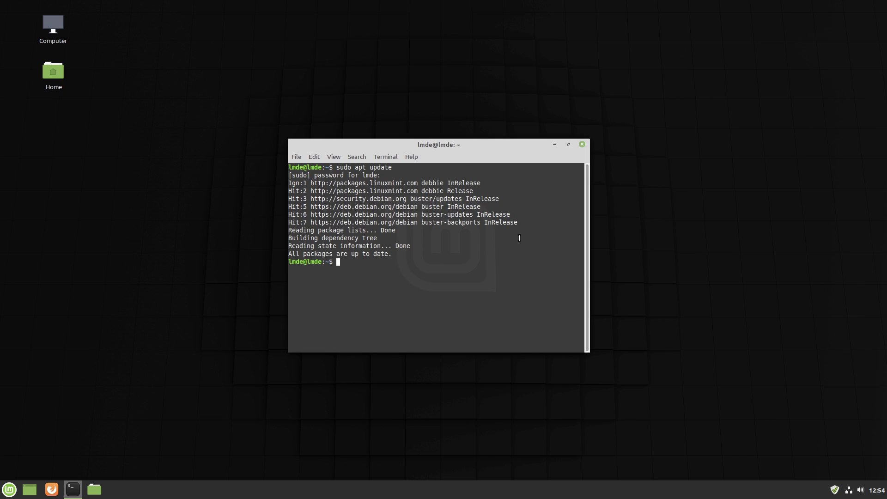
- Change into the /etc directory with cd /etc
{"action": "type", "text": "cd /"}
{"action": "type", "text": "e"}
{"action": "key", "text": "BackSpace"}
{"action": "type", "text": "etc"}
{"action": "key", "text": "Return"}
- List /etc, then move into sudoers.d and list its files
{"action": "type", "text": "ls"}
{"action": "key", "text": "Return"}
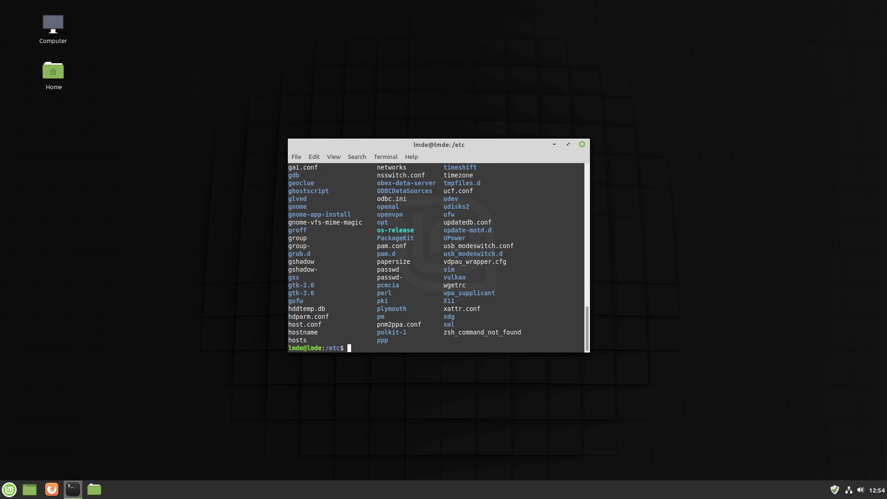
{"action": "scroll", "coordinate": [457, 255], "scroll_direction": "up", "scroll_amount": 1}
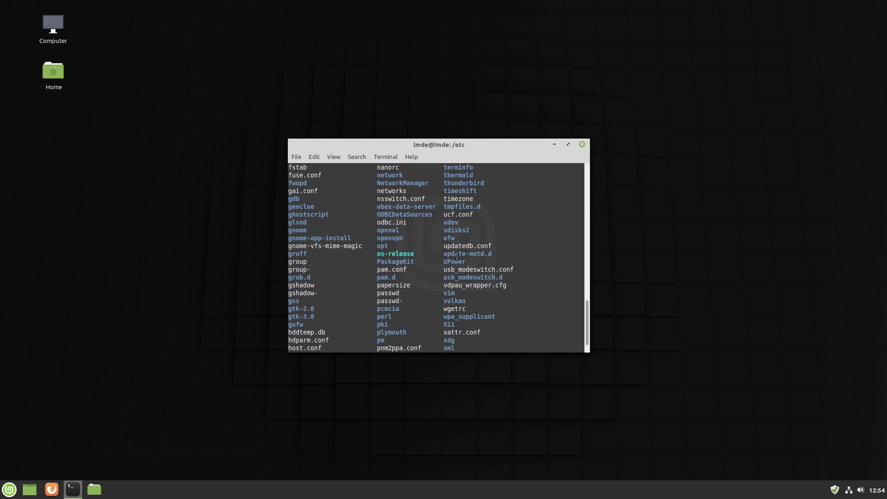
{"action": "scroll", "coordinate": [467, 237], "scroll_direction": "up", "scroll_amount": 6}
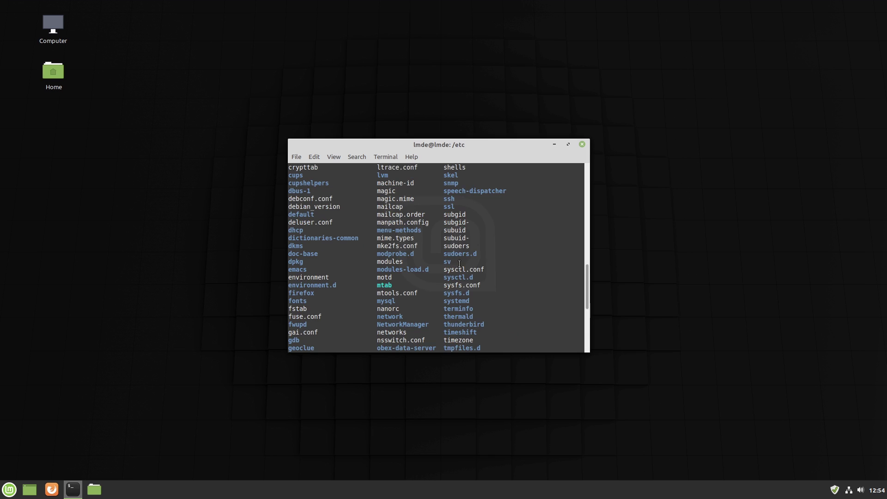
{"action": "scroll", "coordinate": [458, 262], "scroll_direction": "down", "scroll_amount": 7}
{"action": "type", "text": "cd sudoers.d/"}
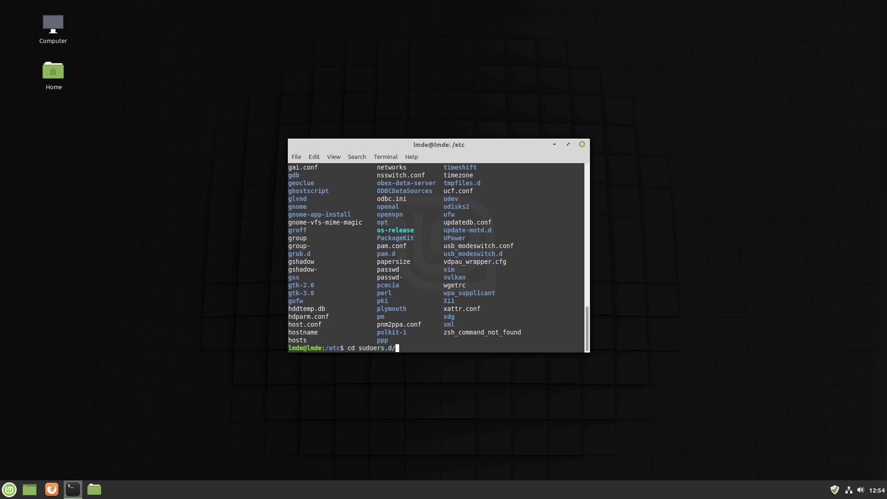
{"action": "key", "text": "Return"}
{"action": "type", "text": "ls"}
{"action": "key", "text": "Return"}
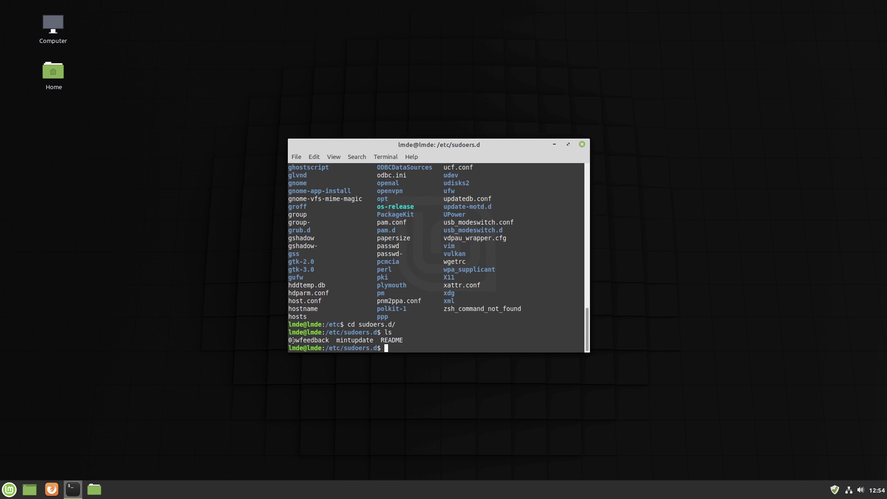
- Delete 0pwfeedback with sudo rm and confirm only mintupdate and README remain
{"action": "left_click_drag", "start_coordinate": [328, 340], "coordinate": [271, 342]}
{"action": "type", "text": "sudo "}
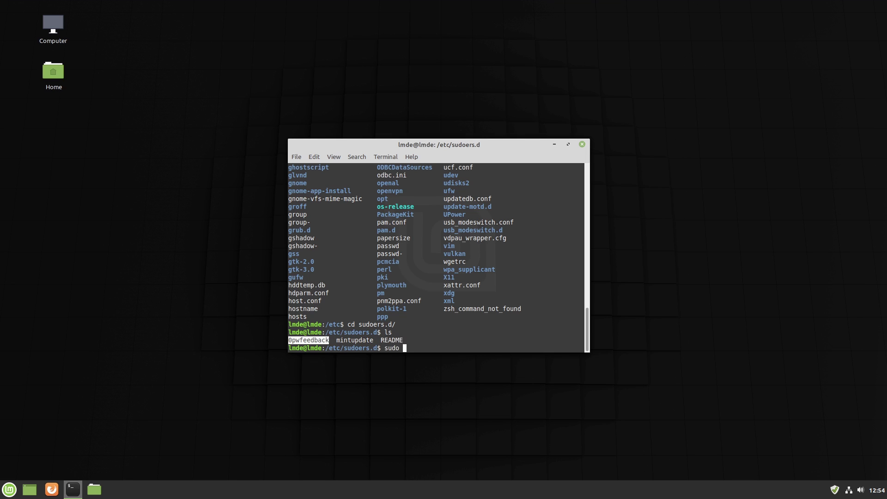
{"action": "type", "text": "rm 0"}
{"action": "key", "text": "Tab"}
{"action": "key", "text": "Return"}
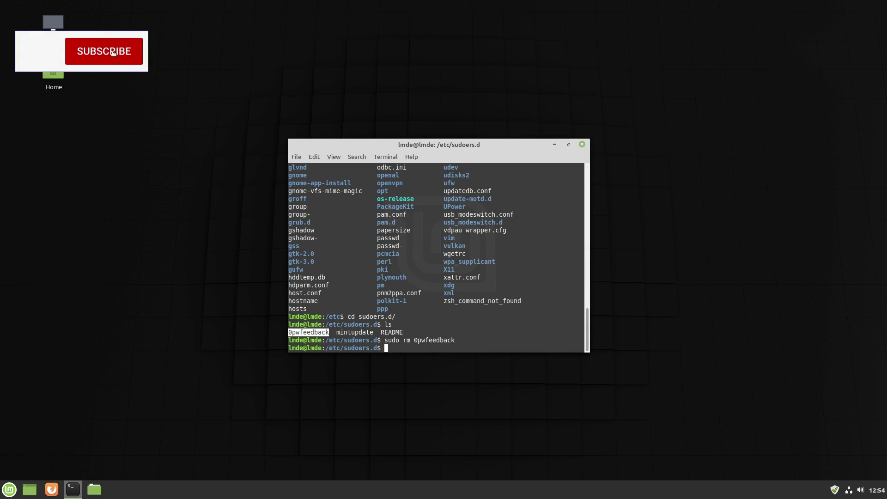
{"action": "type", "text": "ls"}
{"action": "key", "text": "Return"}
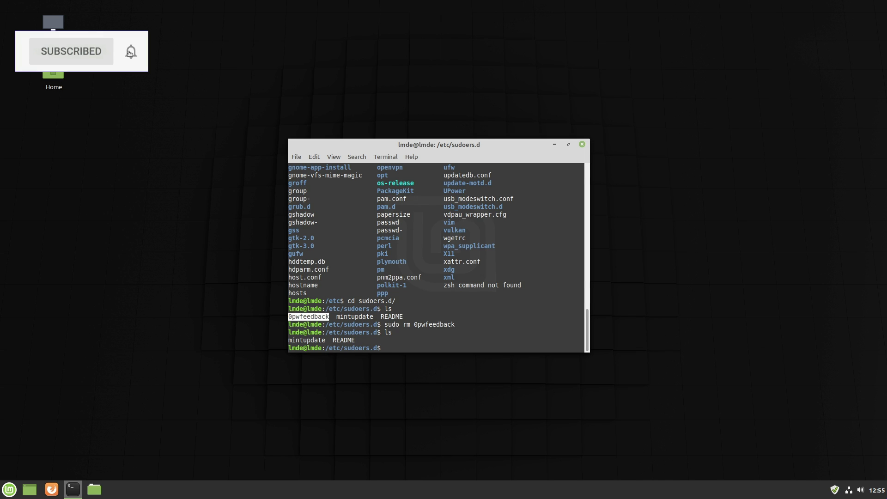
- Close the terminal with exit
{"action": "scroll", "coordinate": [435, 234], "scroll_direction": "up", "scroll_amount": 6}
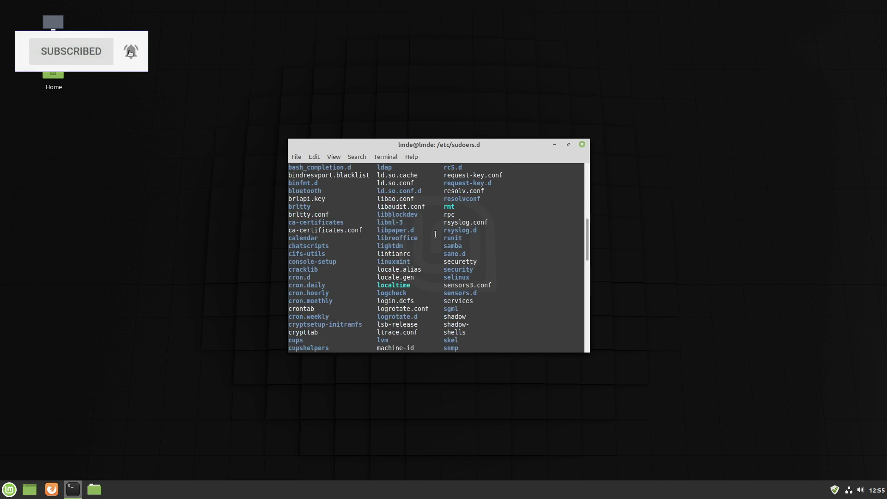
{"action": "scroll", "coordinate": [435, 234], "scroll_direction": "up", "scroll_amount": 3}
{"action": "scroll", "coordinate": [443, 245], "scroll_direction": "down", "scroll_amount": 20}
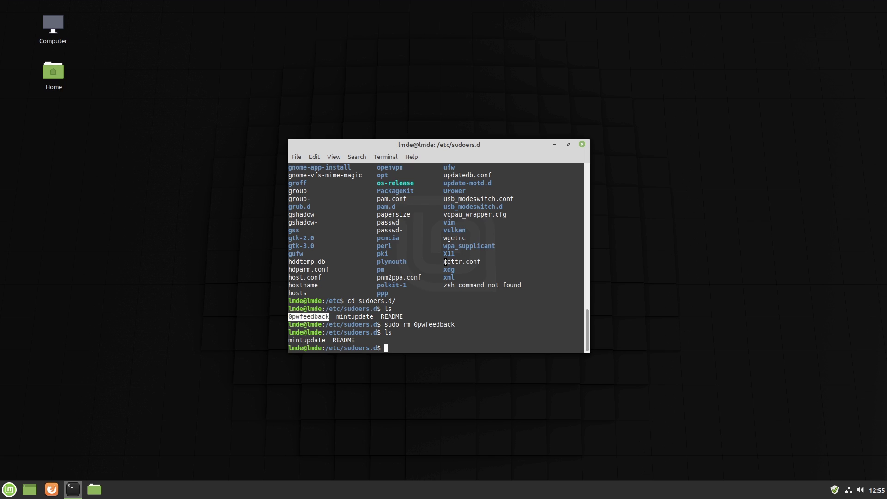
{"action": "type", "text": "exit"}
{"action": "key", "text": "Return"}
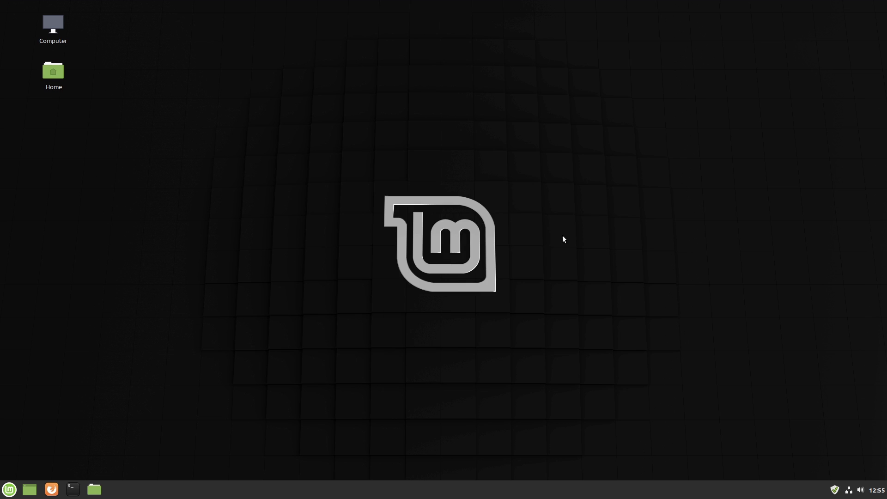
- Launch Firefox, confirm version 68.5.0esr in About Firefox, then close the browser
{"action": "left_click", "coordinate": [50, 491]}
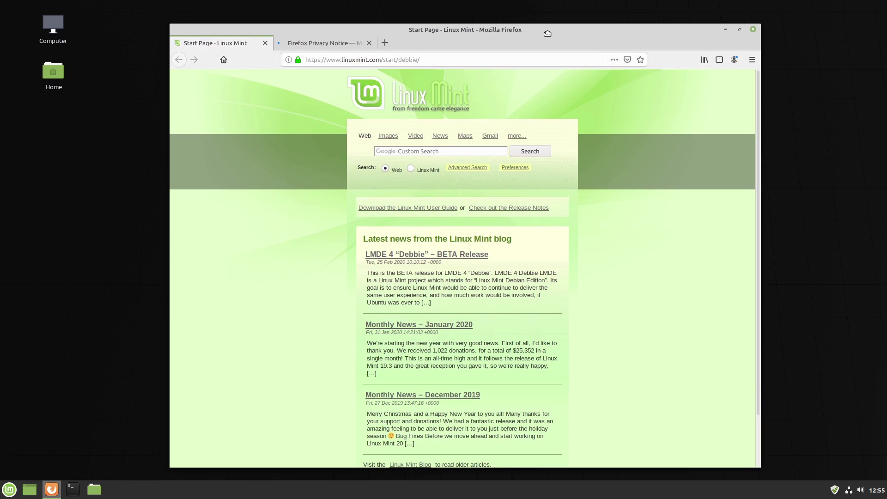
{"action": "left_click", "coordinate": [387, 45]}
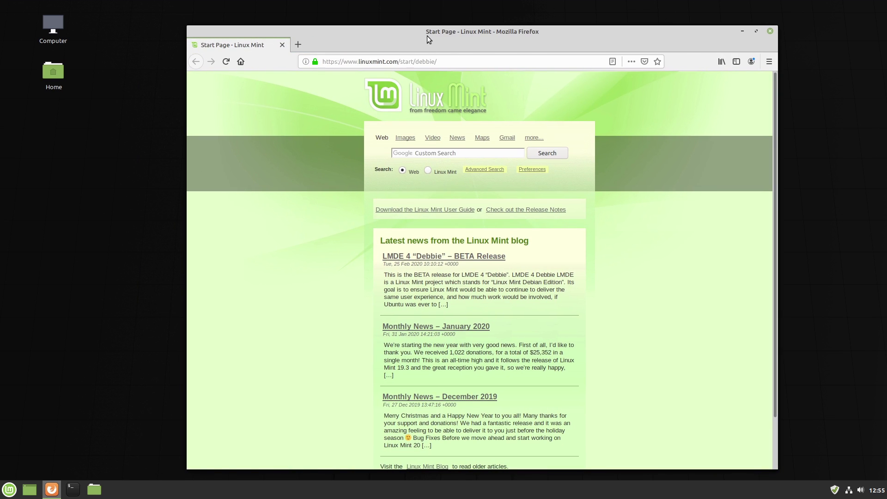
{"action": "key", "text": "alt"}
{"action": "left_click", "coordinate": [329, 43]}
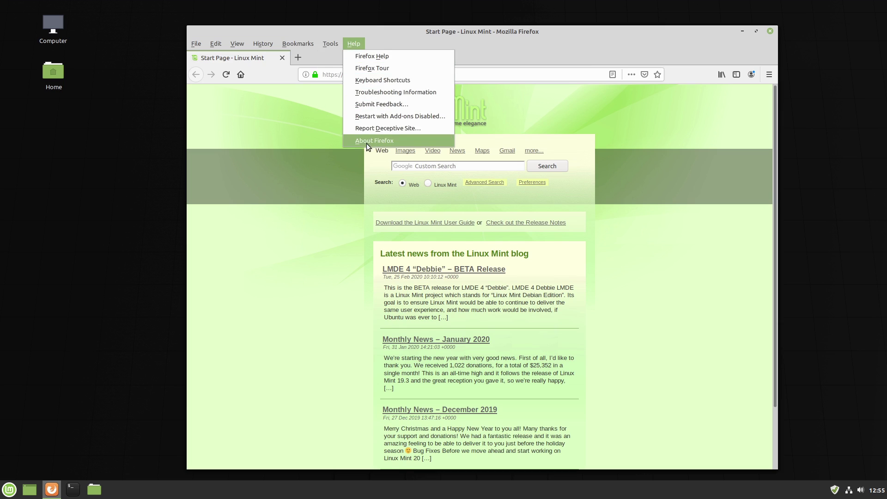
{"action": "left_click", "coordinate": [730, 147]}
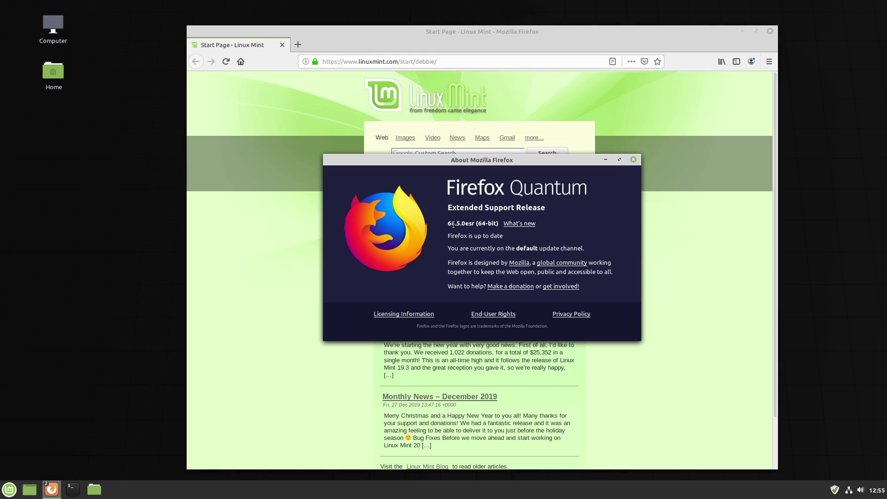
{"action": "left_click_drag", "start_coordinate": [465, 220], "coordinate": [475, 221]}
{"action": "left_click", "coordinate": [633, 160]}
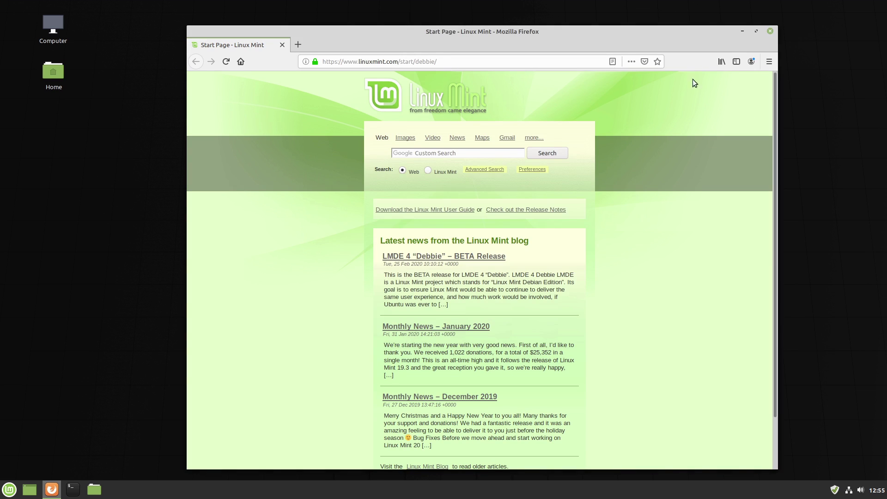
{"action": "left_click", "coordinate": [770, 31]}
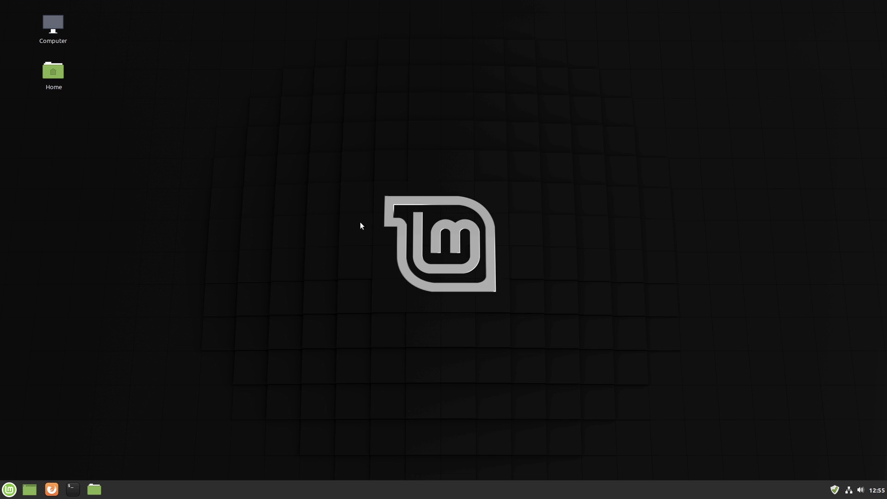
- Launch LibreOffice Writer from the menu's Office category
{"action": "left_click", "coordinate": [12, 493]}
{"action": "mouse_move", "coordinate": [88, 294]}
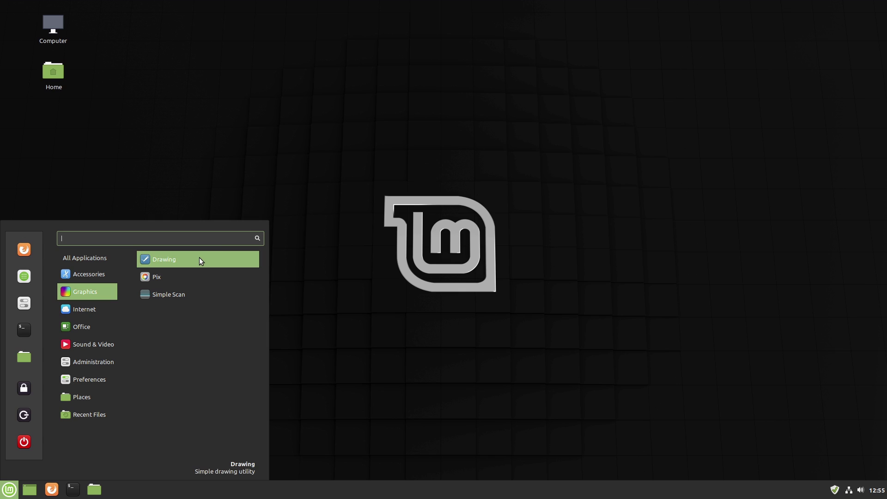
{"action": "mouse_move", "coordinate": [100, 312]}
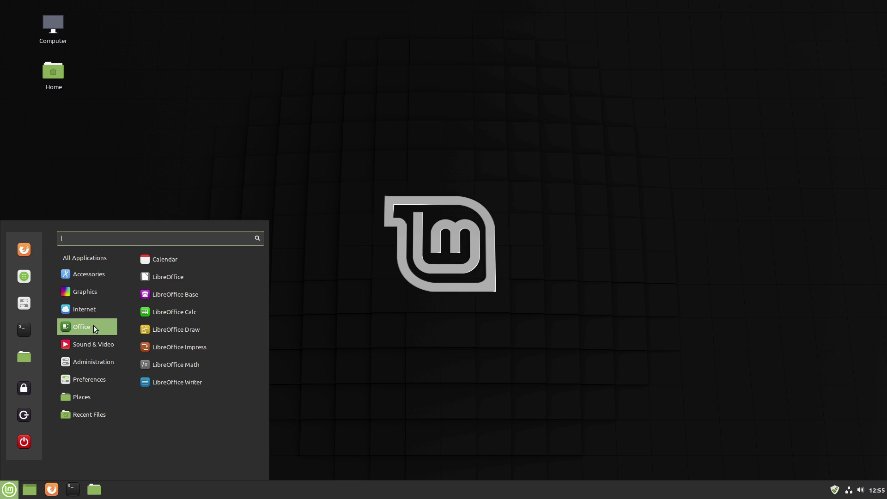
{"action": "left_click", "coordinate": [192, 380]}
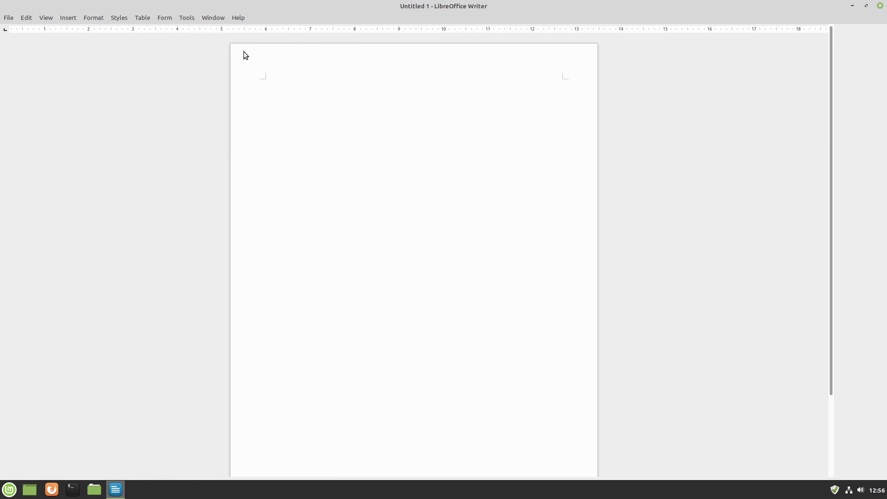
- Check version 6.1.5.2 in About LibreOffice, then quit Writer with Ctrl+Q
{"action": "left_click", "coordinate": [243, 18]}
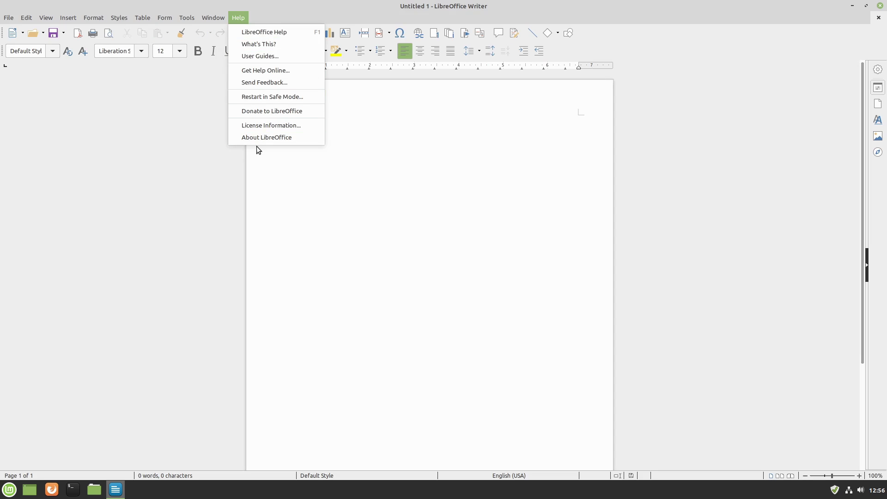
{"action": "left_click", "coordinate": [267, 137]}
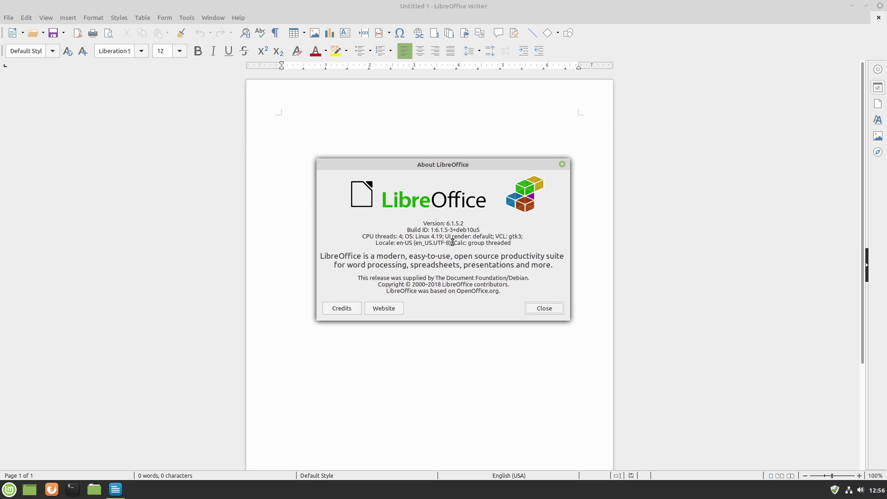
{"action": "left_click", "coordinate": [545, 308]}
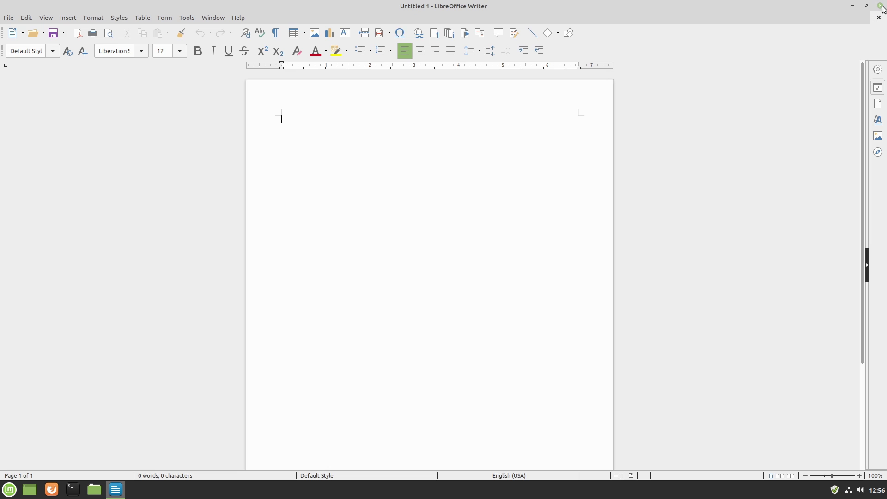
{"action": "key", "text": "ctrl+q"}
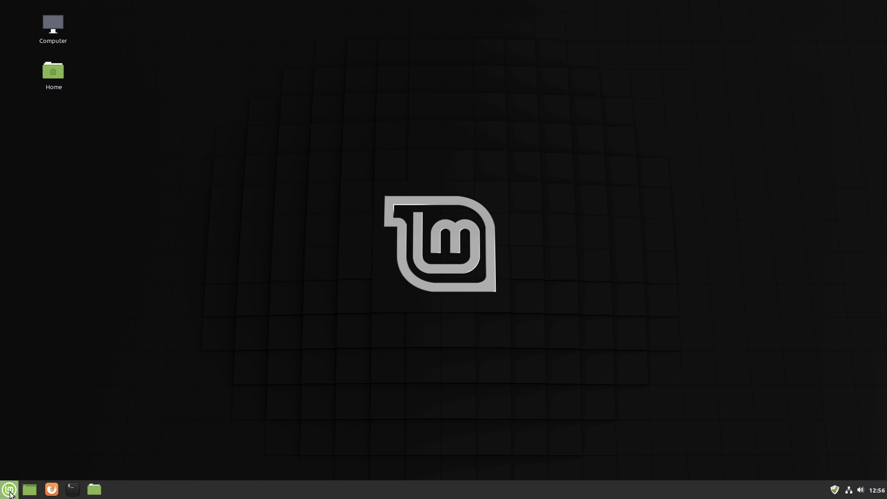
{"action": "left_click", "coordinate": [10, 489]}
{"action": "mouse_move", "coordinate": [92, 312]}
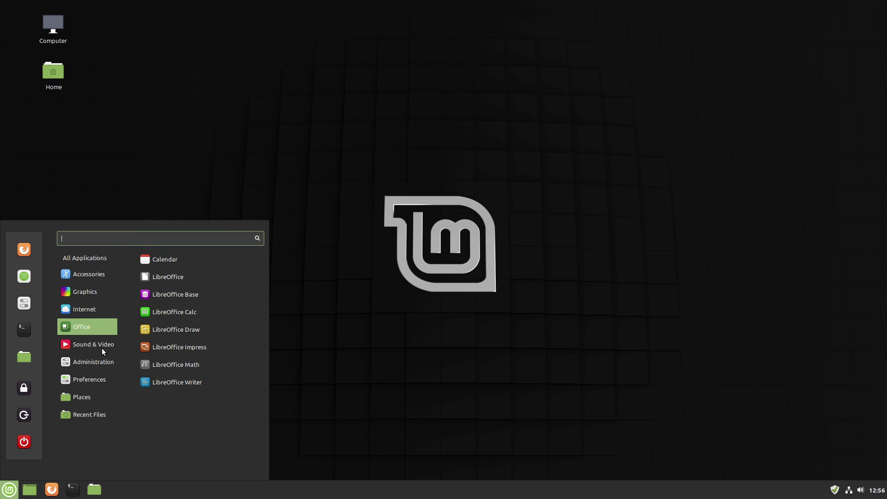
{"action": "mouse_move", "coordinate": [97, 349]}
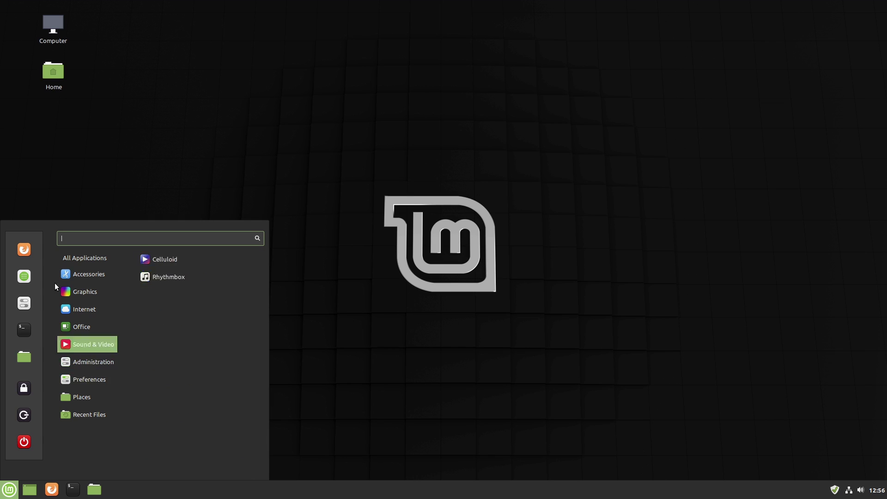
{"action": "left_click", "coordinate": [556, 147]}
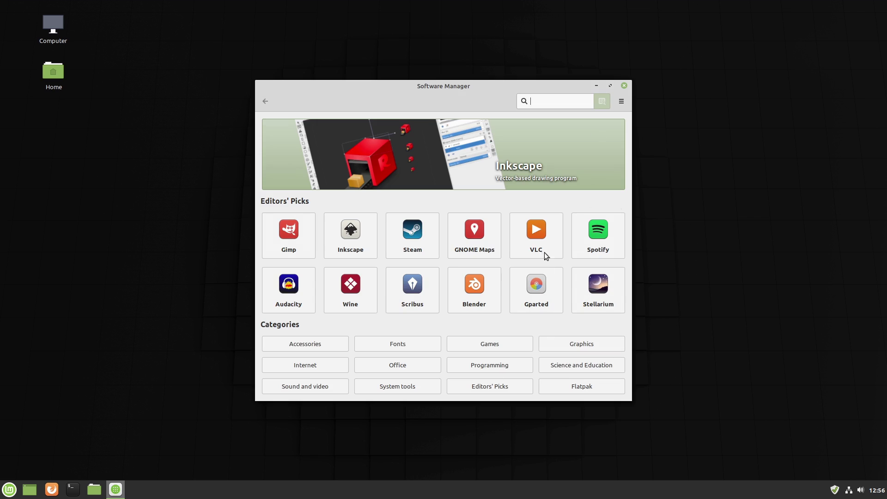
{"action": "key", "text": "alt+F4"}
{"action": "left_click", "coordinate": [9, 489]}
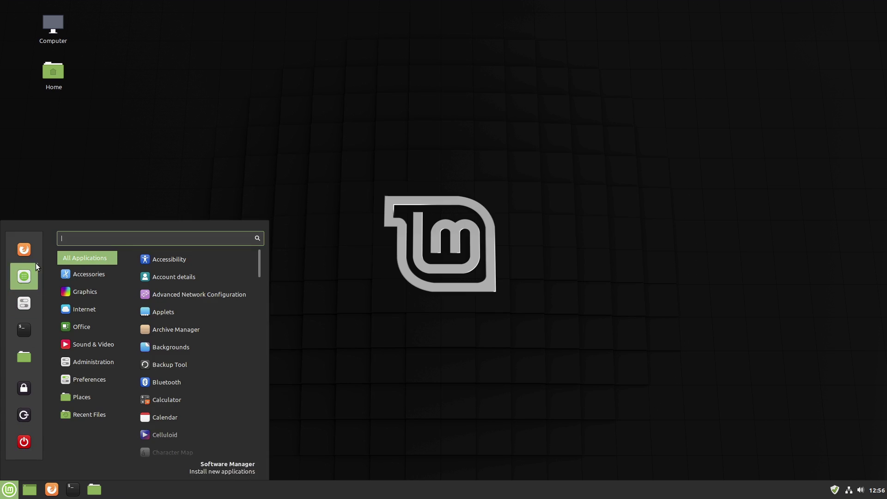
{"action": "left_click", "coordinate": [442, 185]}
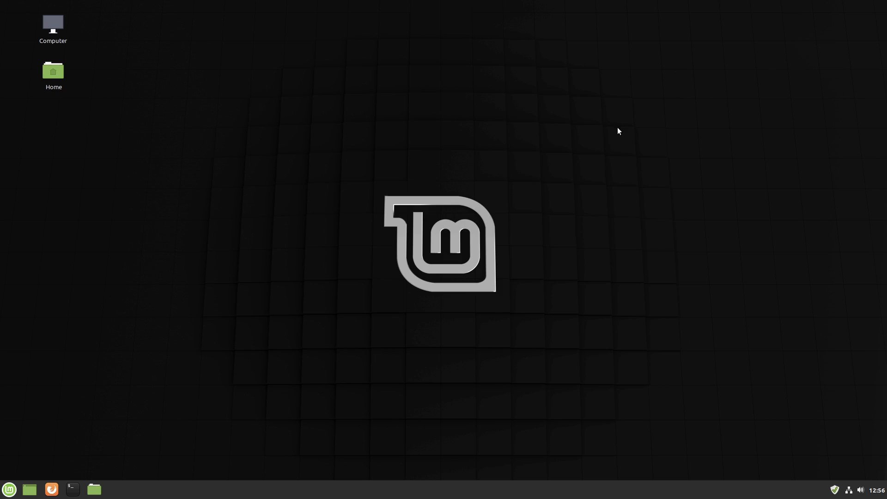
- Clear the settings search and open the Themes page
{"action": "type", "text": "dri"}
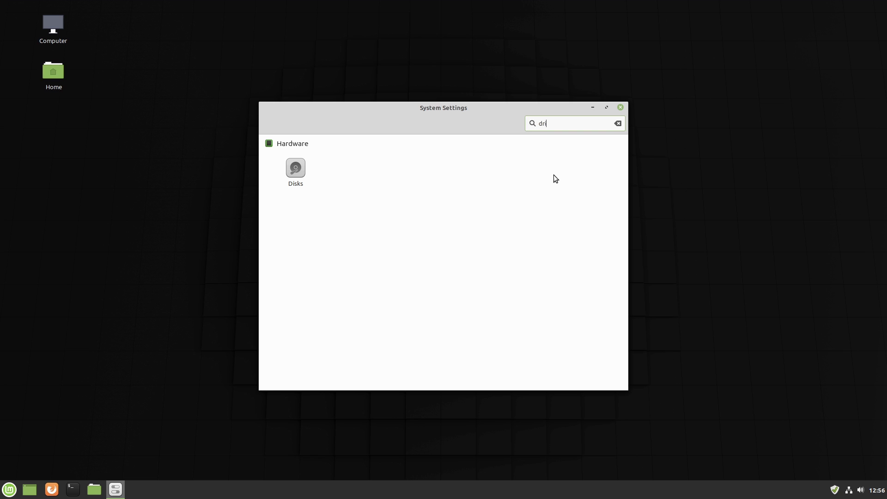
{"action": "key", "text": "BackSpace"}
{"action": "key", "text": "BackSpace"}
{"action": "key", "text": "BackSpace"}
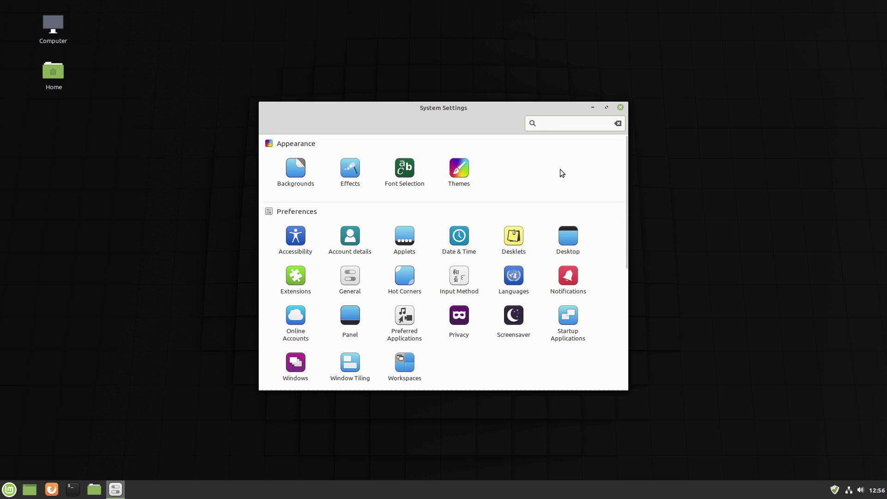
{"action": "left_click", "coordinate": [467, 175]}
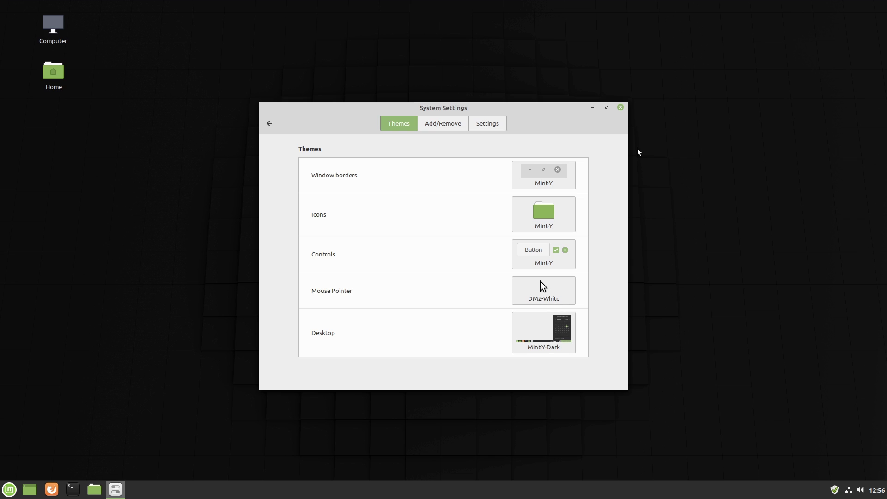
- Preview the window border, icon, control, mouse pointer and desktop theme choices
{"action": "left_click", "coordinate": [568, 183]}
{"action": "left_click", "coordinate": [573, 210]}
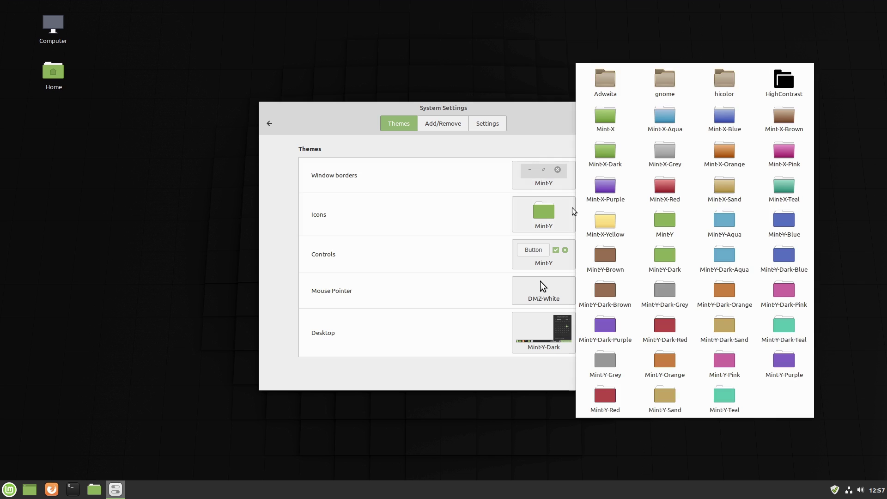
{"action": "left_click", "coordinate": [561, 264]}
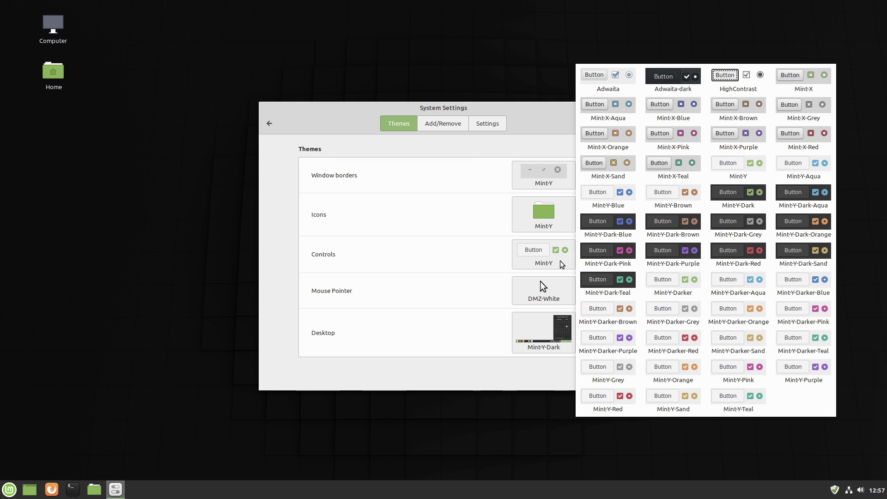
{"action": "left_click", "coordinate": [564, 292]}
{"action": "left_click", "coordinate": [563, 350]}
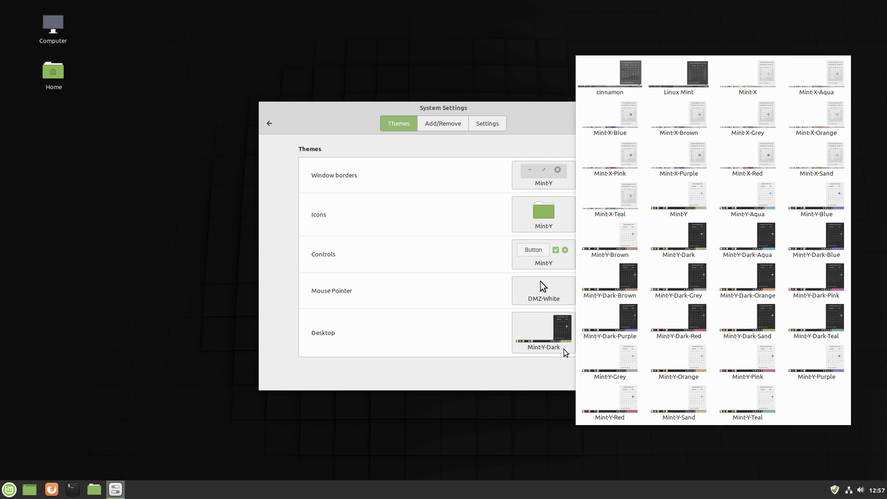
- Enable the scrollbar width override, drag its slider, then switch the override off again
{"action": "left_click", "coordinate": [489, 125]}
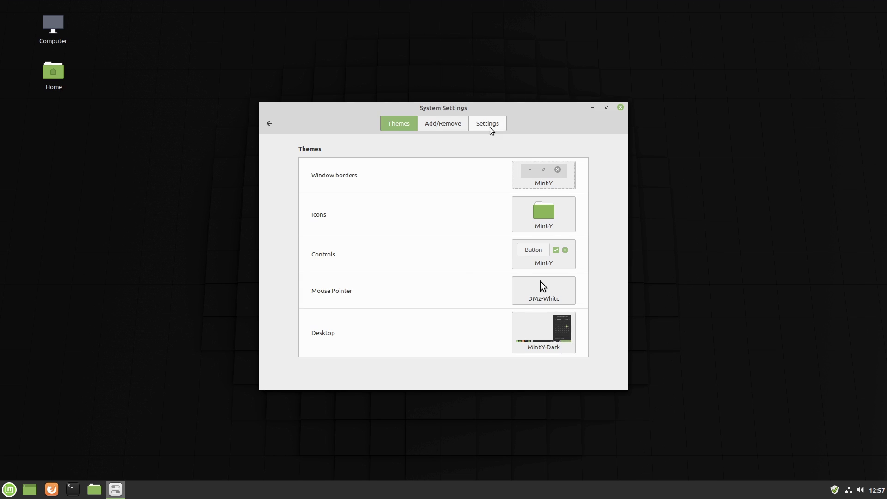
{"action": "left_click", "coordinate": [490, 125]}
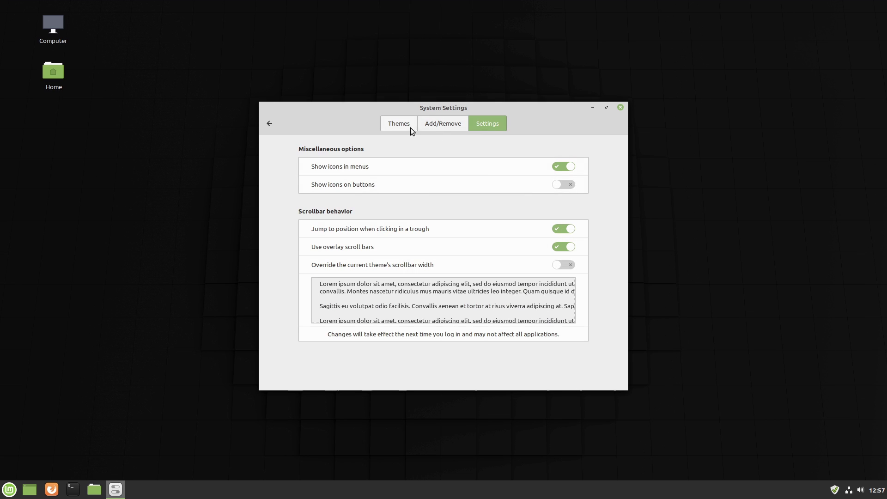
{"action": "left_click", "coordinate": [562, 266]}
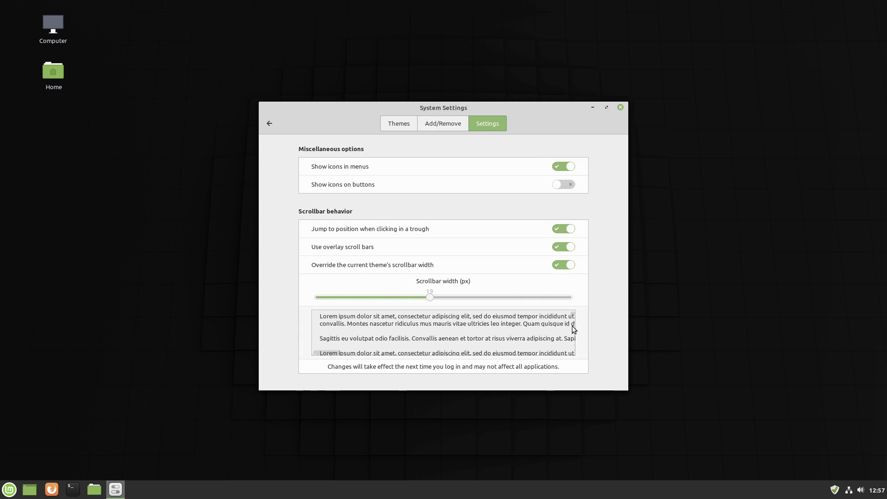
{"action": "mouse_move", "coordinate": [573, 313]}
{"action": "left_mouse_down"}
{"action": "mouse_move", "coordinate": [564, 339]}
{"action": "mouse_move", "coordinate": [567, 322]}
{"action": "left_mouse_up"}
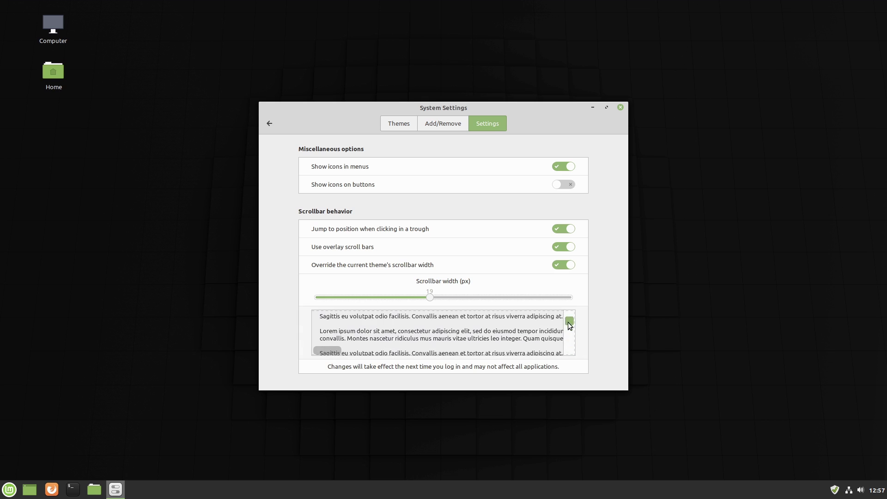
{"action": "left_click_drag", "start_coordinate": [429, 297], "coordinate": [330, 296]}
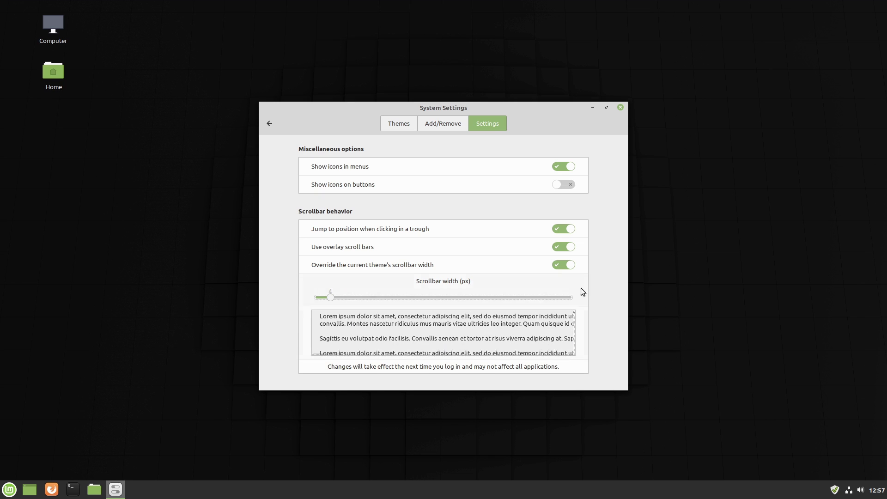
{"action": "left_click", "coordinate": [566, 266]}
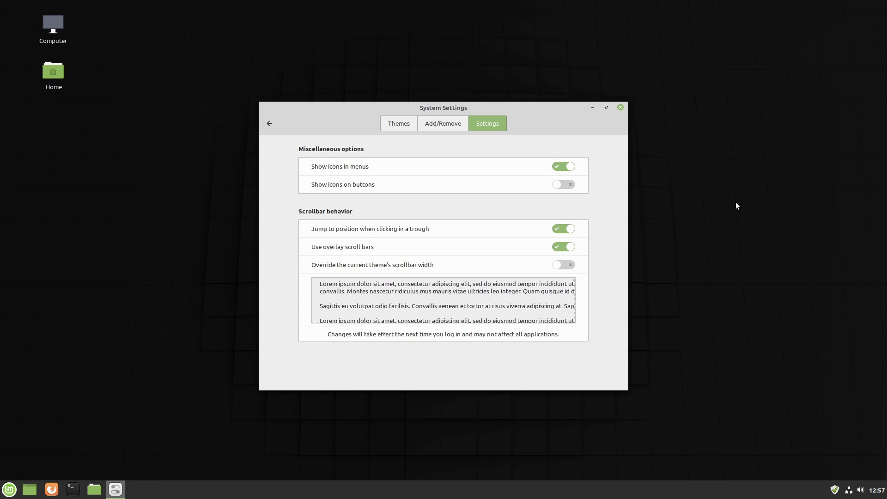
{"action": "left_click", "coordinate": [276, 117]}
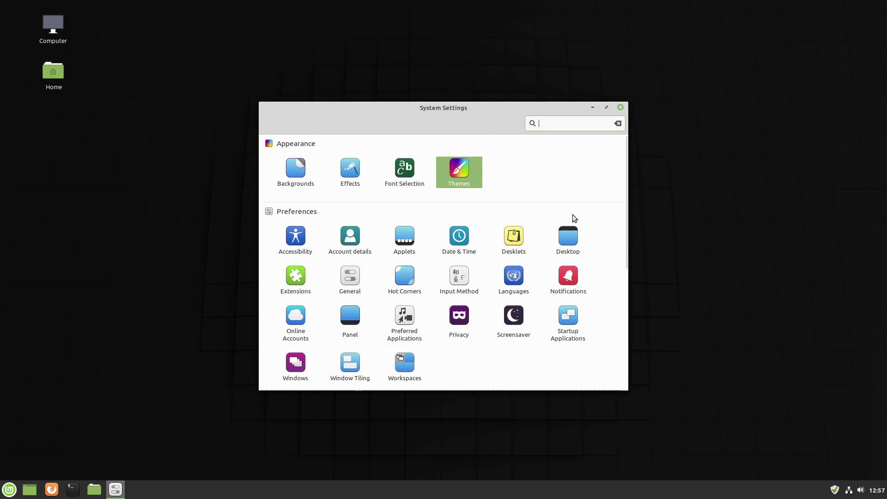
- Close System Settings and open the applications menu
{"action": "scroll", "coordinate": [544, 291], "scroll_direction": "down", "scroll_amount": 5}
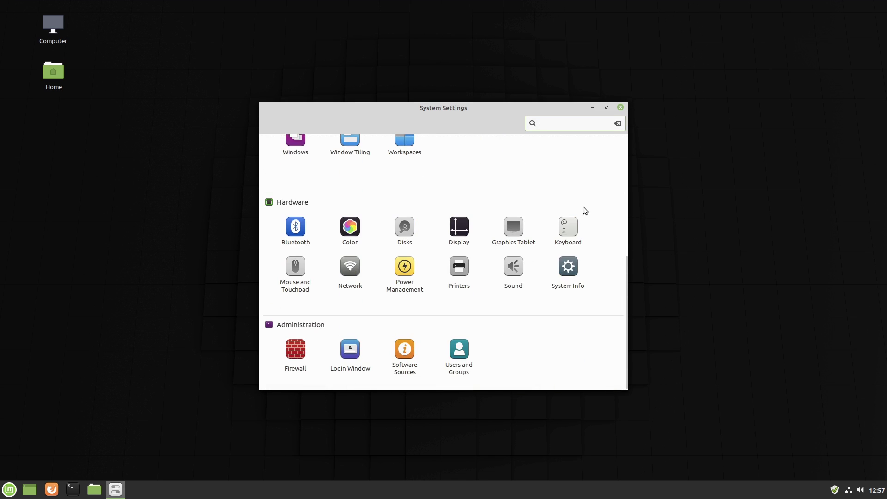
{"action": "left_click", "coordinate": [621, 109]}
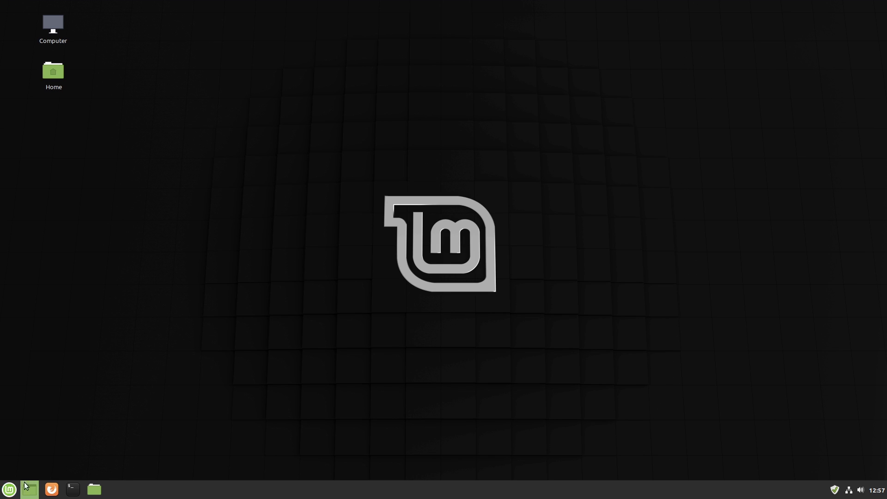
{"action": "left_click", "coordinate": [10, 492]}
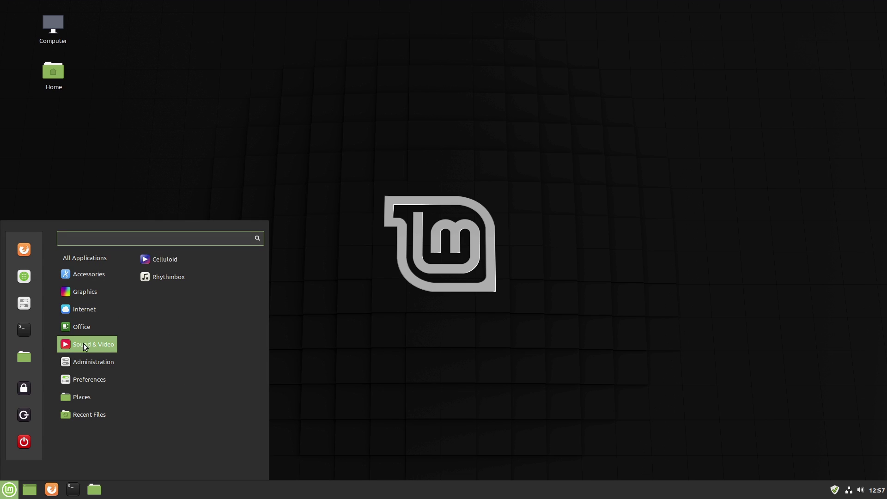
- Browse the Accessories, Graphics, Office and Internet categories
{"action": "mouse_move", "coordinate": [81, 364]}
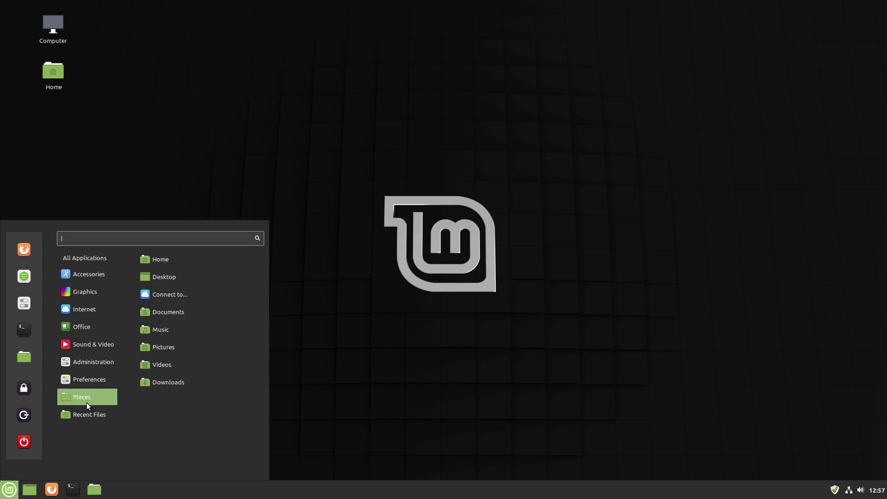
{"action": "mouse_move", "coordinate": [99, 273]}
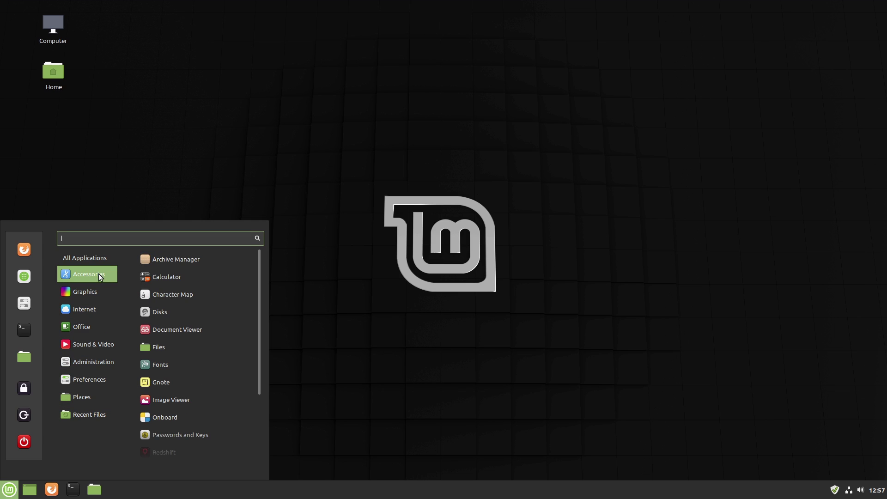
{"action": "scroll", "coordinate": [207, 306], "scroll_direction": "down", "scroll_amount": 3}
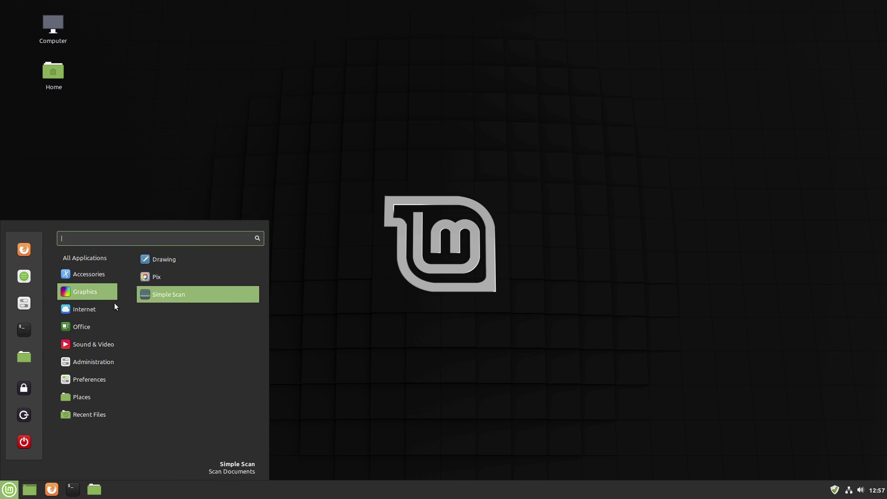
{"action": "mouse_move", "coordinate": [75, 309]}
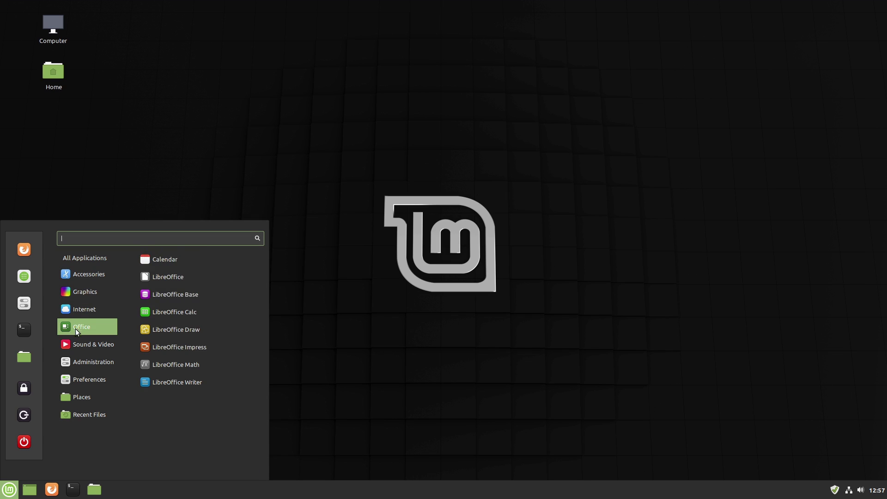
{"action": "mouse_move", "coordinate": [75, 344]}
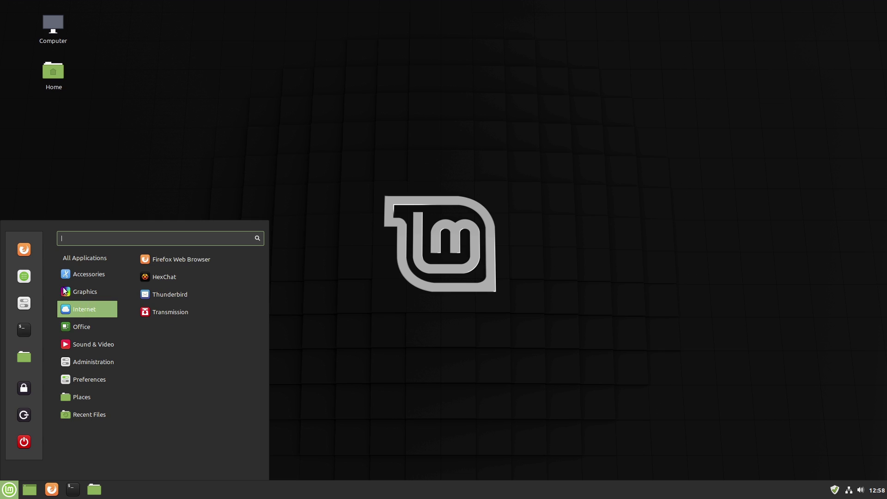
- Launch Software Manager, search 'gimp' and review the Gimp package details
{"action": "left_click", "coordinate": [340, 158]}
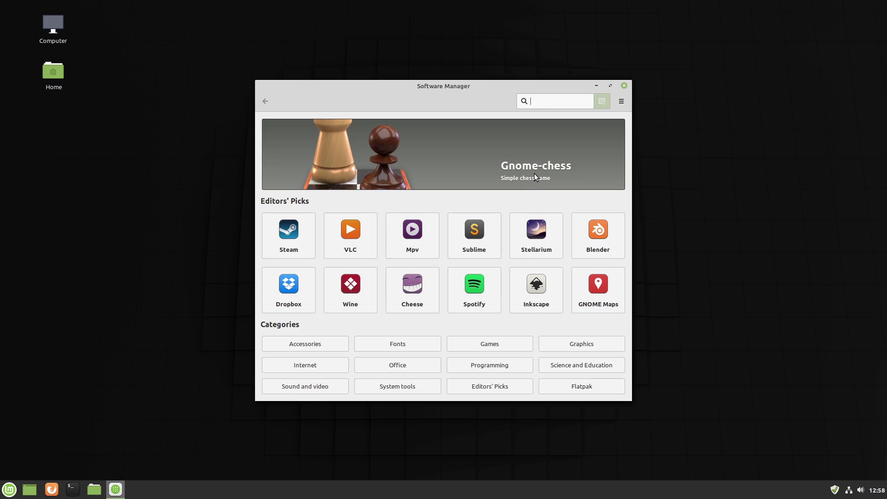
{"action": "type", "text": "gimp"}
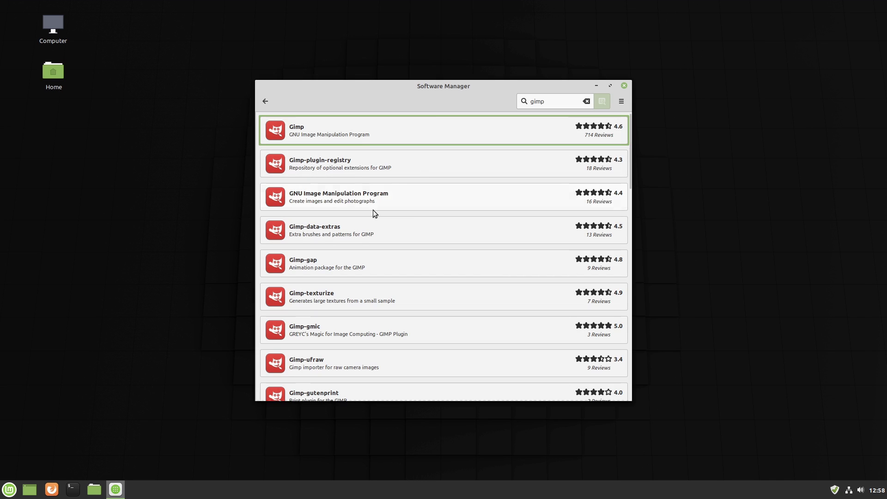
{"action": "left_click", "coordinate": [390, 133]}
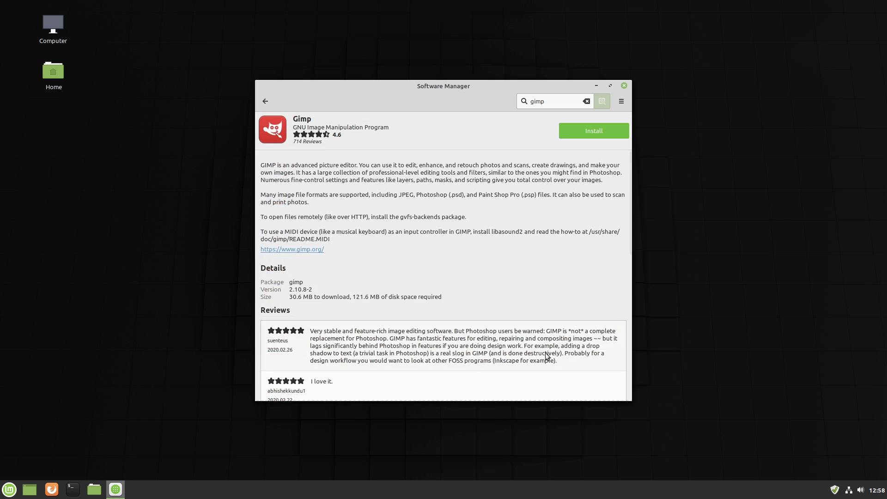
{"action": "left_click_drag", "start_coordinate": [629, 185], "coordinate": [623, 300]}
{"action": "scroll", "coordinate": [619, 286], "scroll_direction": "up", "scroll_amount": 5}
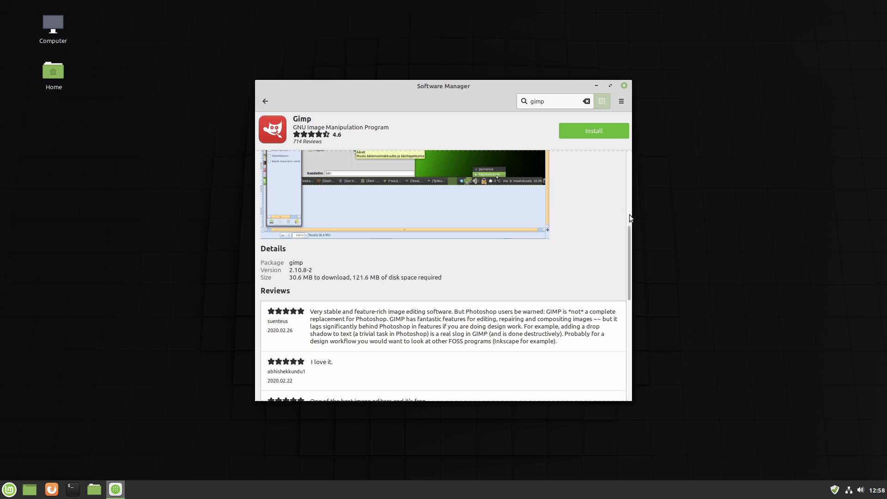
{"action": "scroll", "coordinate": [628, 236], "scroll_direction": "down", "scroll_amount": 1}
{"action": "left_click_drag", "start_coordinate": [628, 240], "coordinate": [649, 2]}
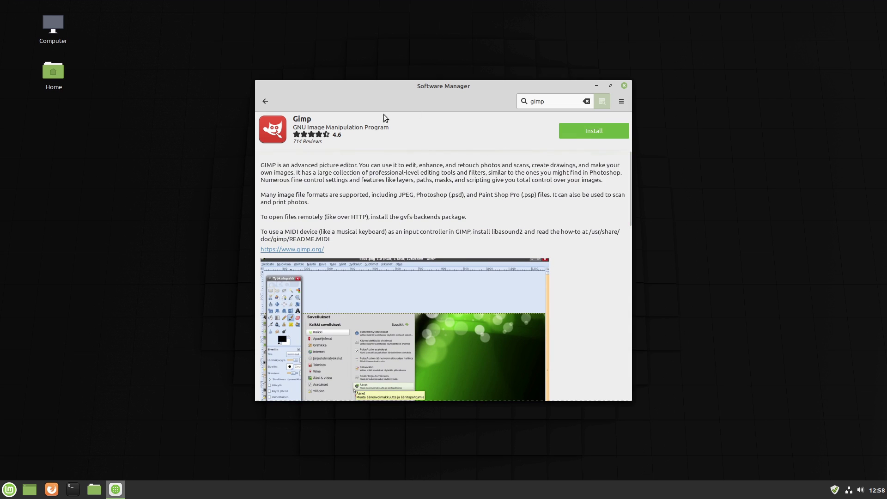
{"action": "left_click", "coordinate": [265, 101]}
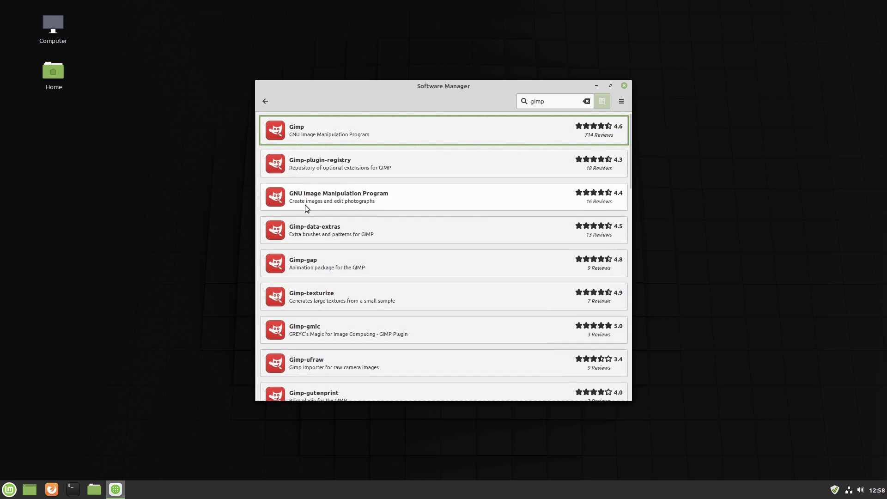
- Review the GNU Image Manipulation Program Flatpak (2.10.8), then return to the home page
{"action": "left_click", "coordinate": [309, 198]}
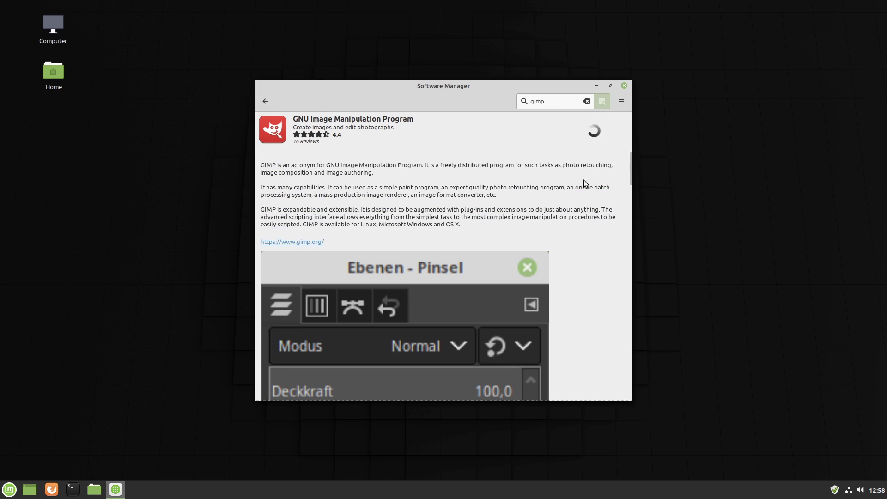
{"action": "left_click_drag", "start_coordinate": [630, 171], "coordinate": [608, 346]}
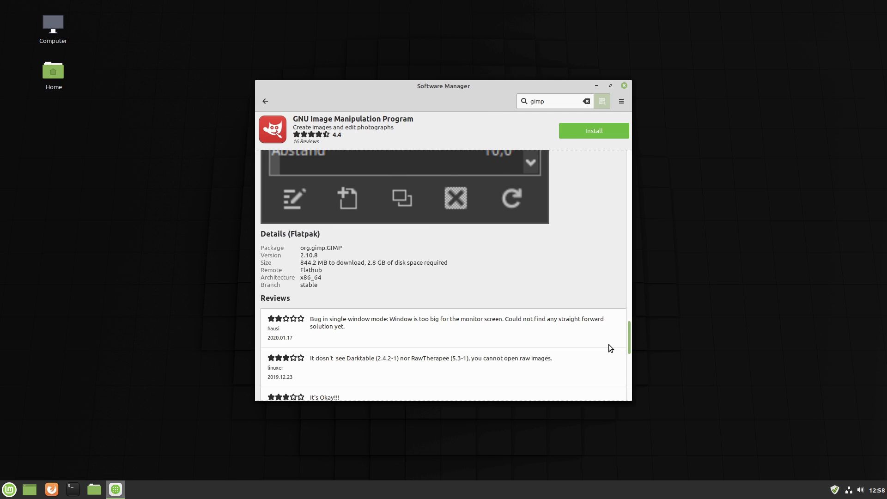
{"action": "scroll", "coordinate": [608, 348], "scroll_direction": "down", "scroll_amount": 1}
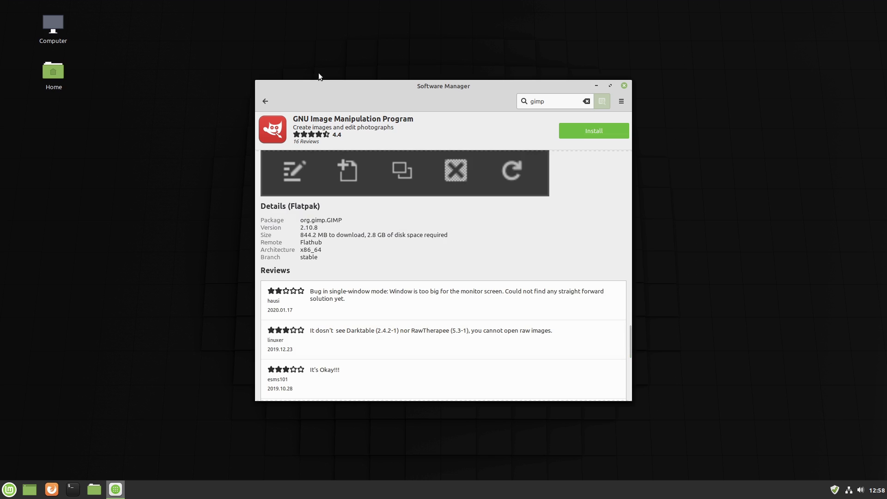
{"action": "left_click", "coordinate": [265, 101]}
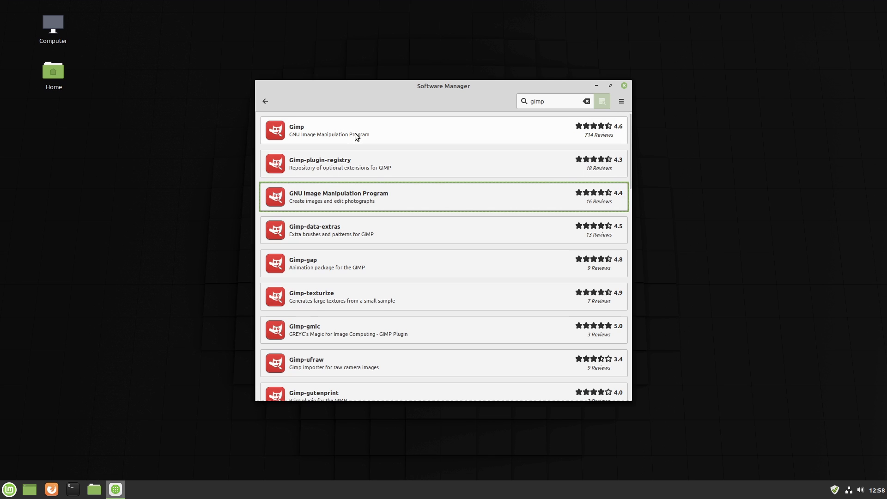
{"action": "left_click", "coordinate": [260, 106]}
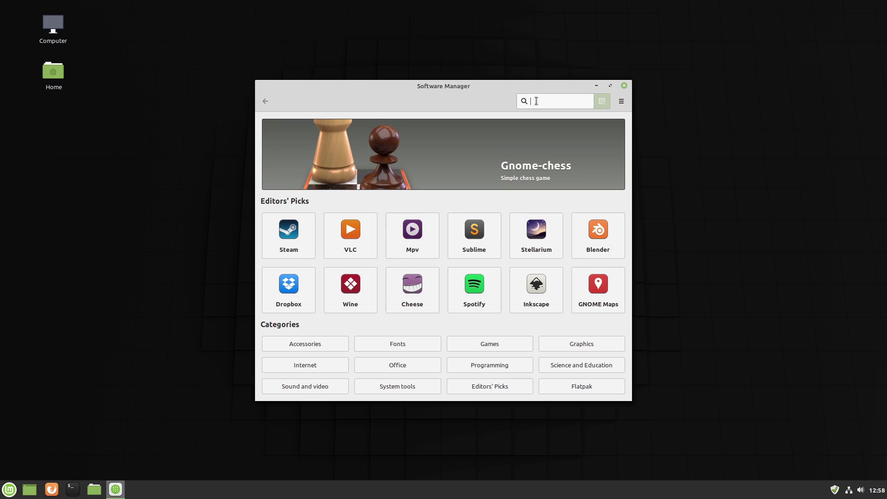
- Search 'kden' and review the Kdenlive 18.12.3-1 package listing
{"action": "type", "text": "kden"}
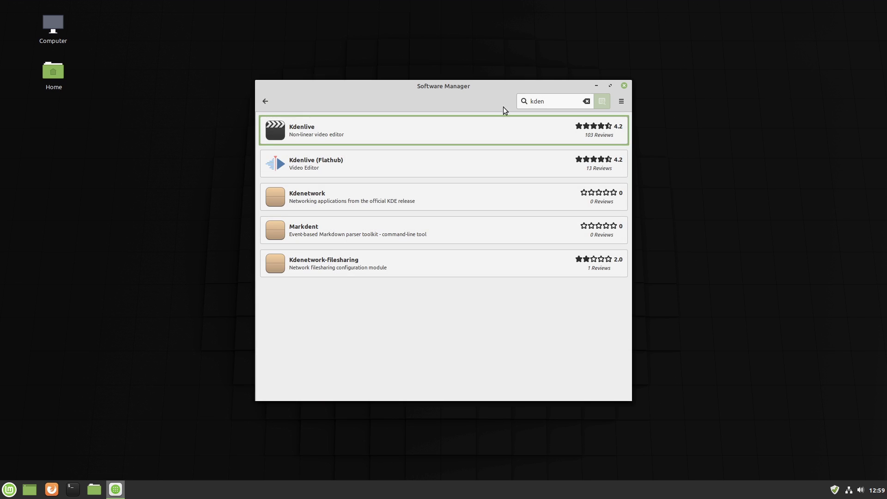
{"action": "left_click", "coordinate": [338, 133]}
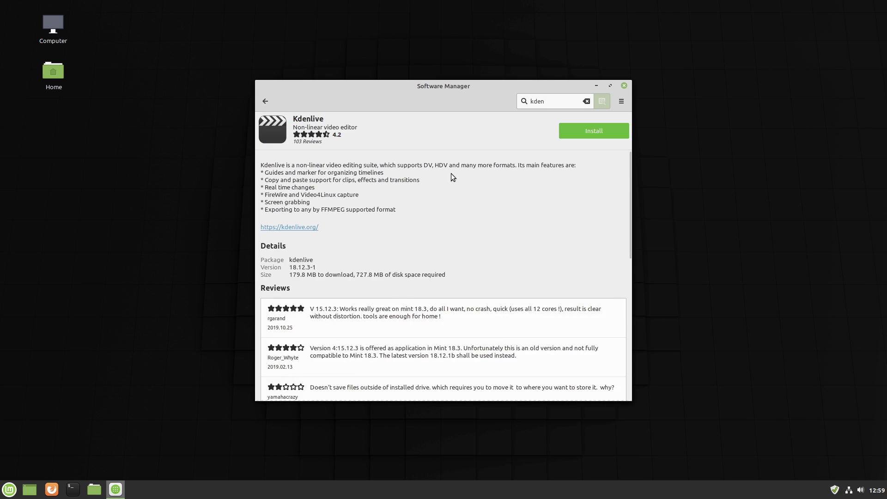
{"action": "left_click_drag", "start_coordinate": [626, 174], "coordinate": [625, 252]}
{"action": "scroll", "coordinate": [625, 252], "scroll_direction": "up", "scroll_amount": 1}
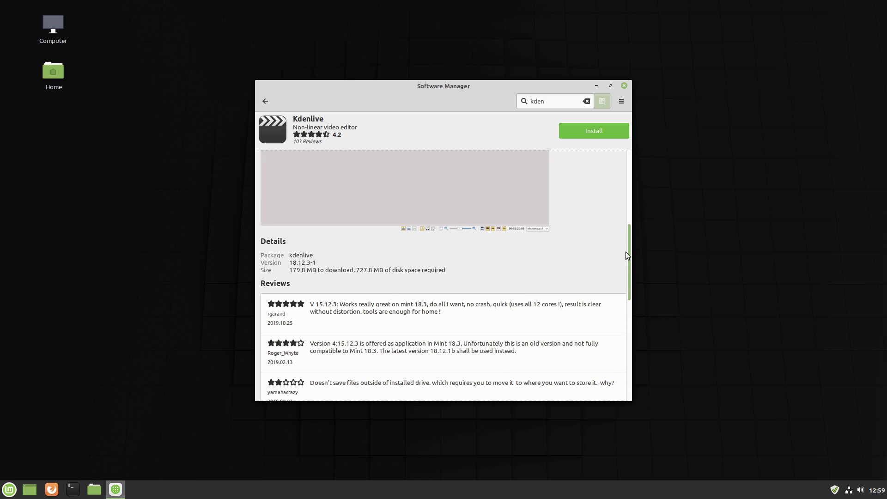
{"action": "left_click", "coordinate": [265, 101]}
- Review the Kdenlive (Flathub) listing, then go back to the home page
{"action": "left_click", "coordinate": [329, 161]}
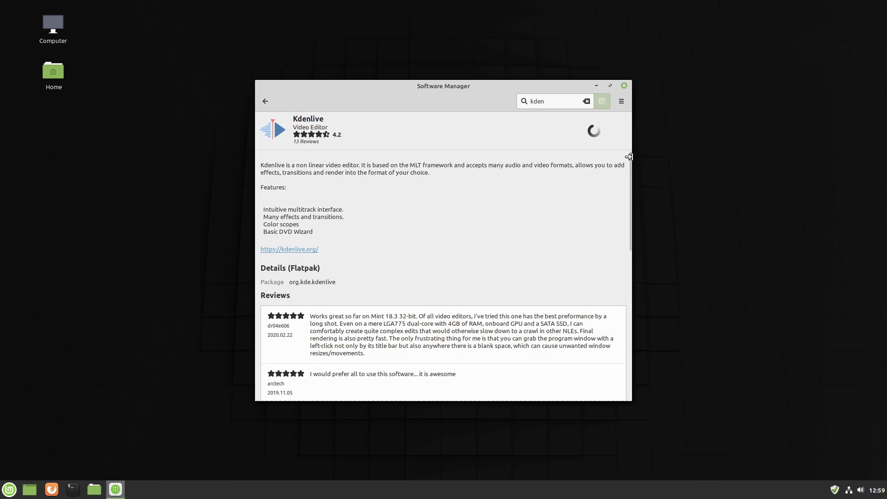
{"action": "scroll", "coordinate": [630, 170], "scroll_direction": "down", "scroll_amount": 2}
{"action": "scroll", "coordinate": [631, 169], "scroll_direction": "up", "scroll_amount": 2}
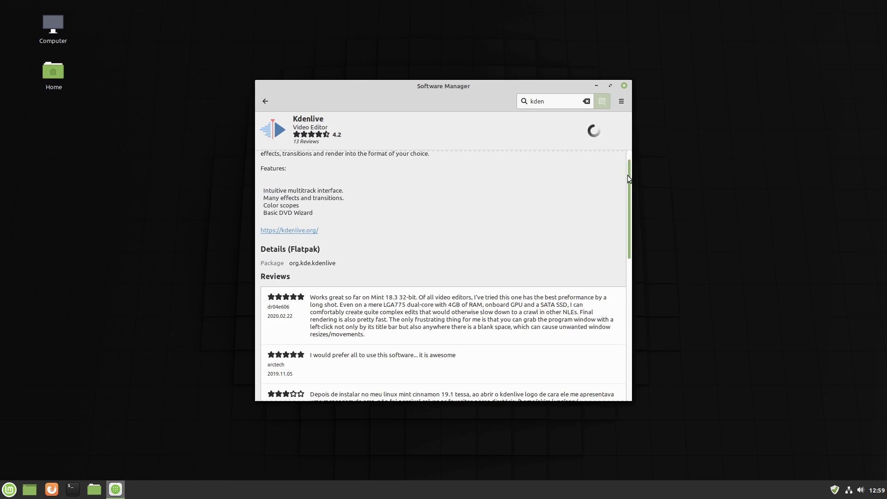
{"action": "scroll", "coordinate": [631, 190], "scroll_direction": "down", "scroll_amount": 10}
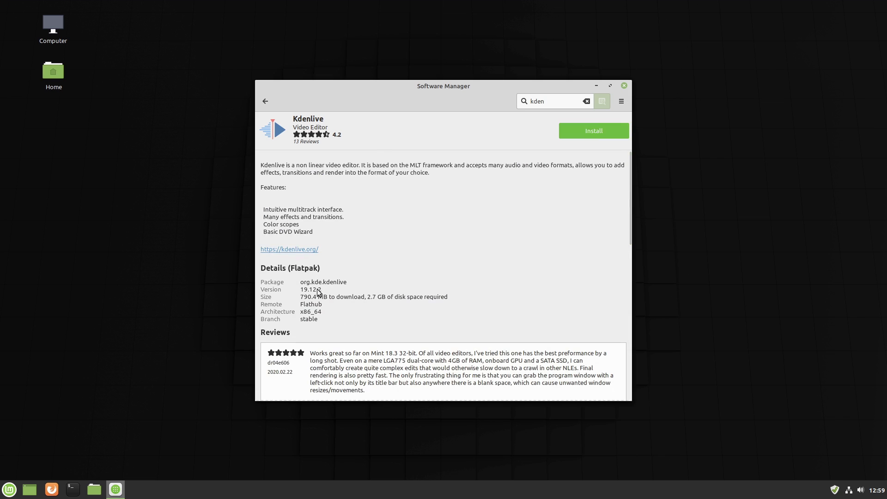
{"action": "left_click", "coordinate": [265, 102]}
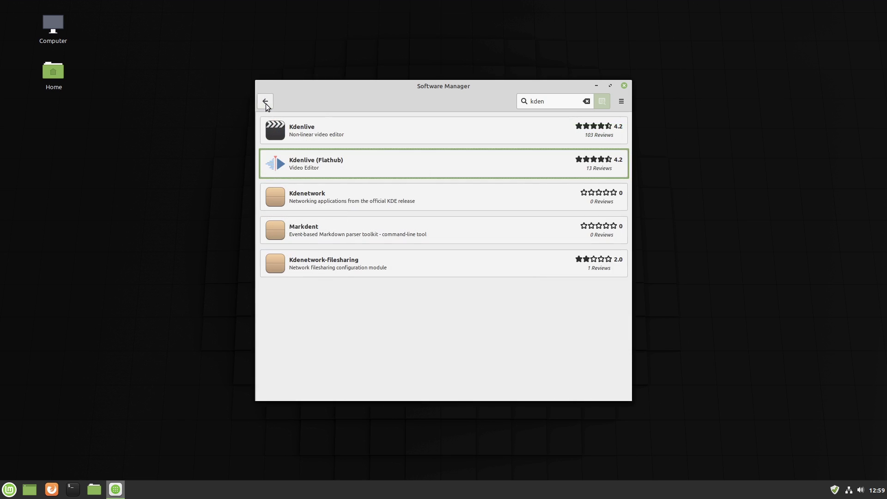
{"action": "left_click", "coordinate": [262, 107]}
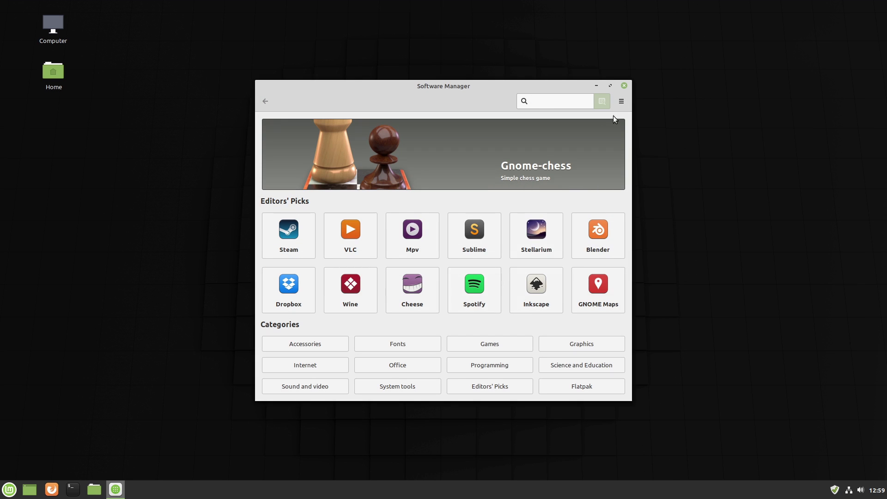
- Close Software Manager and dismiss a desktop right-click menu
{"action": "left_click", "coordinate": [624, 86]}
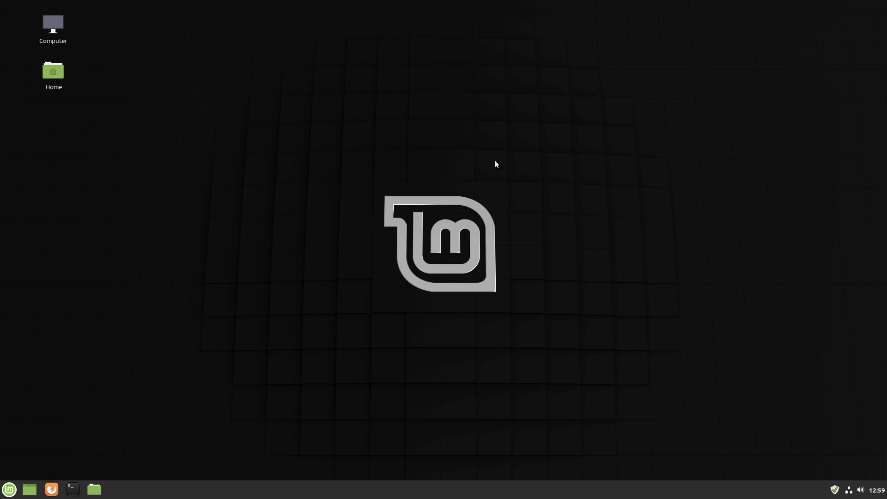
{"action": "right_click", "coordinate": [350, 181]}
{"action": "left_click", "coordinate": [262, 168]}
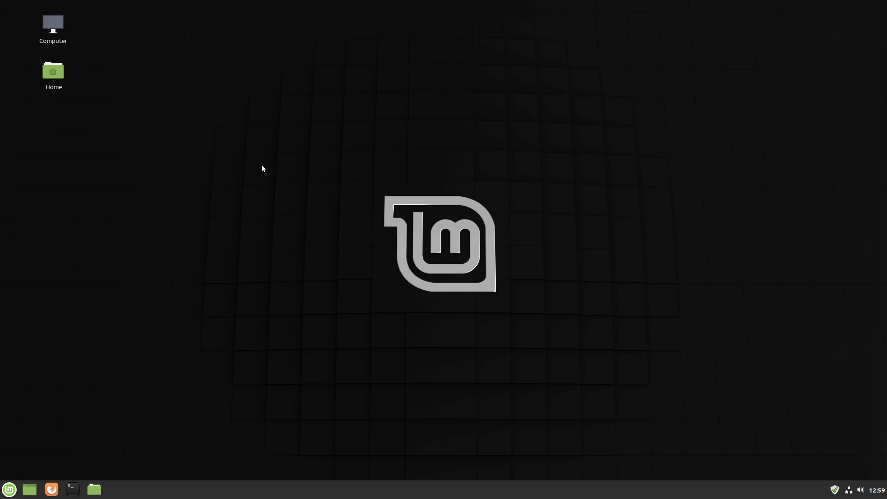